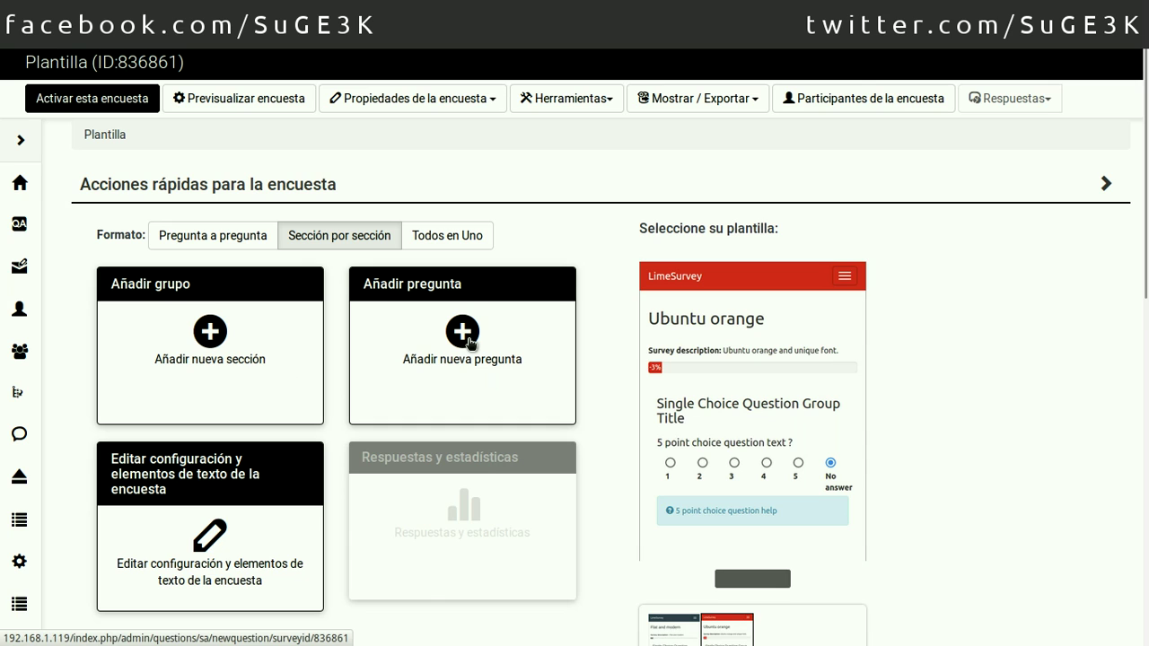
left_click(467, 337)
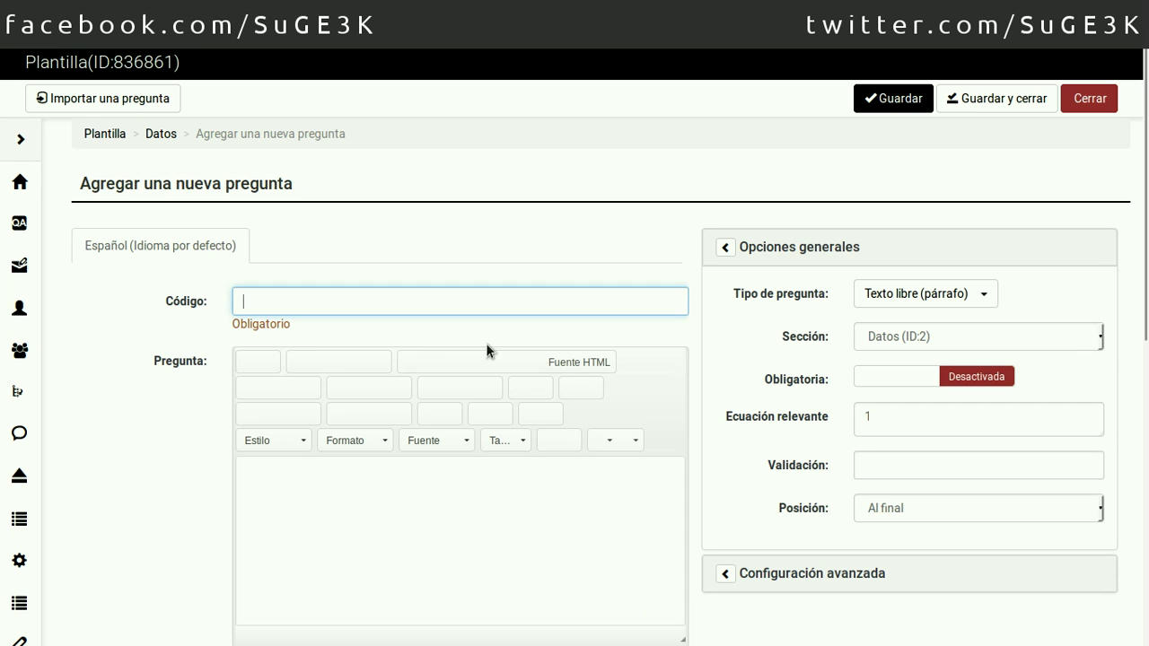
left_click(584, 303)
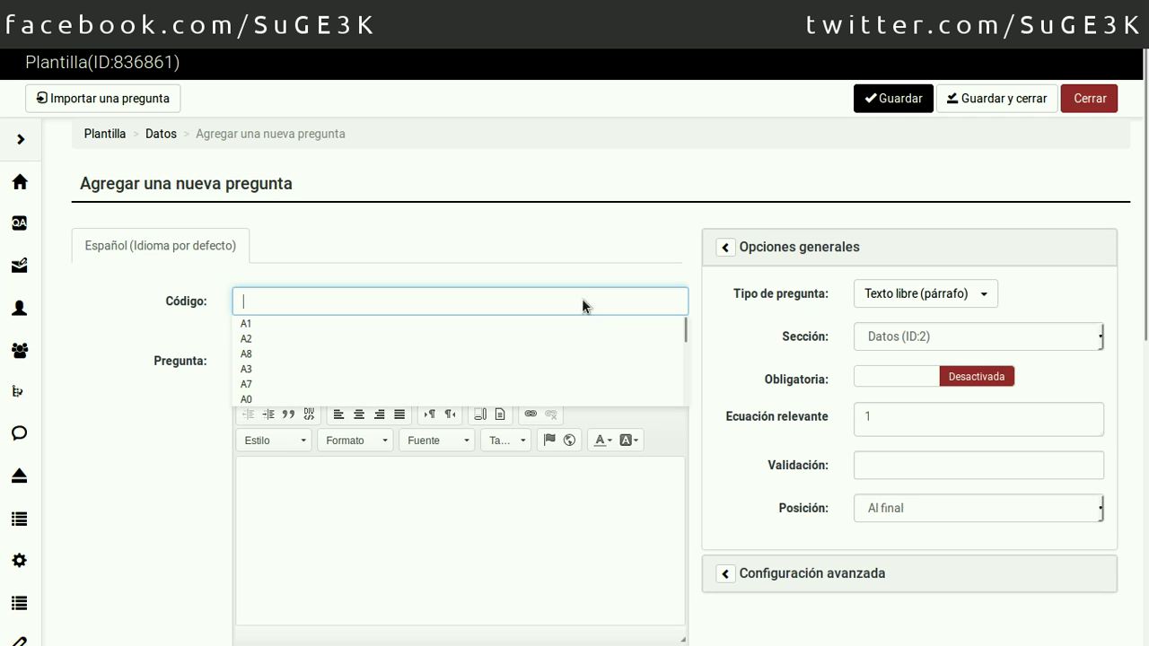
left_click(436, 232)
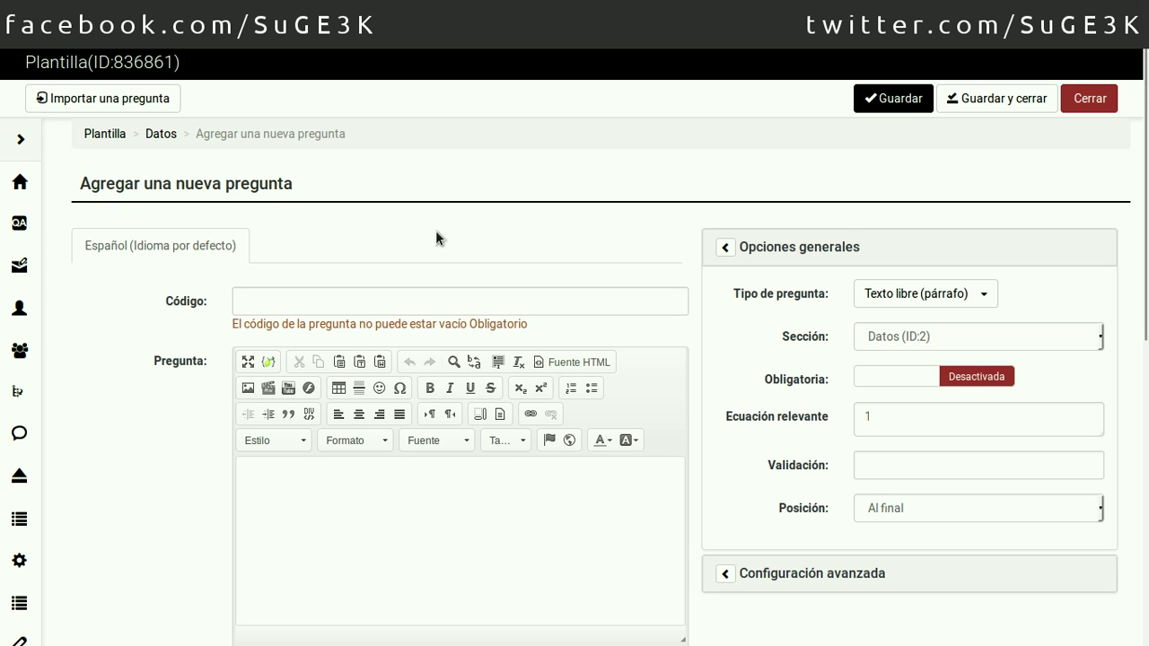
left_click(20, 139)
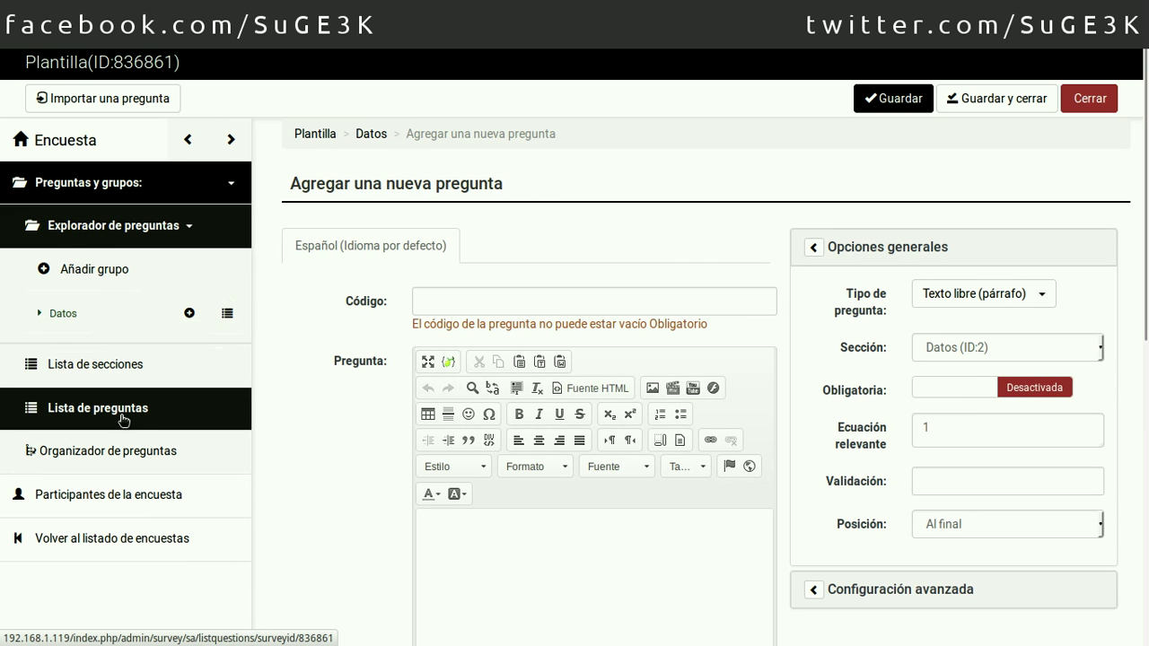
left_click(186, 155)
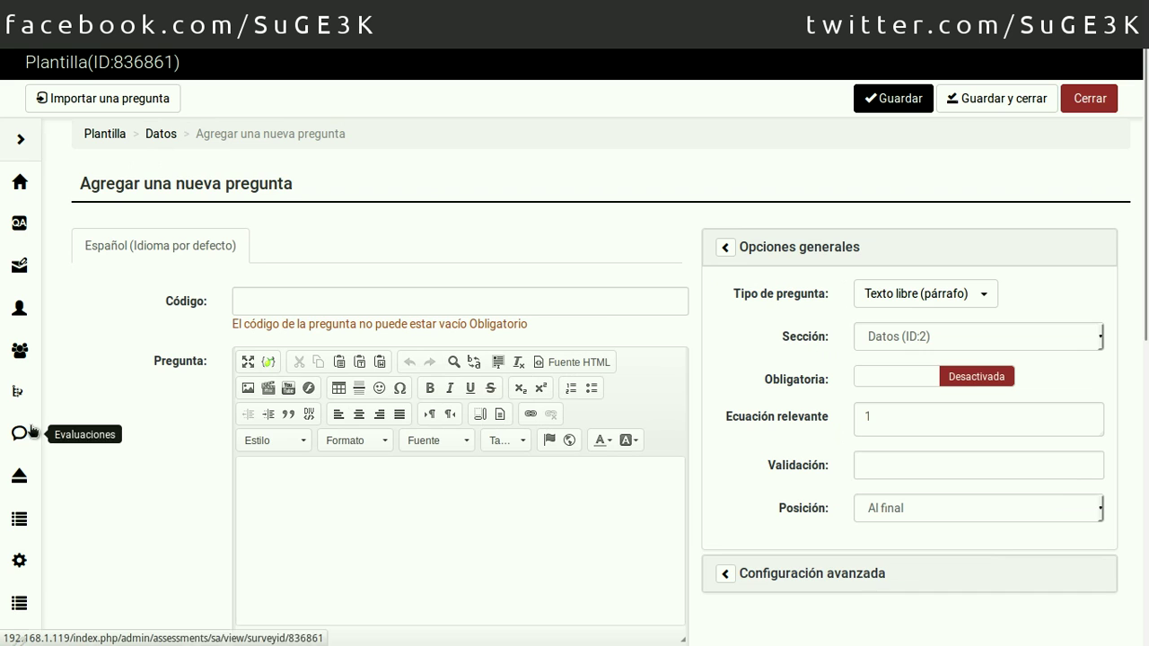
List the survey's questions and filter them by the Datos group.
left_click(20, 523)
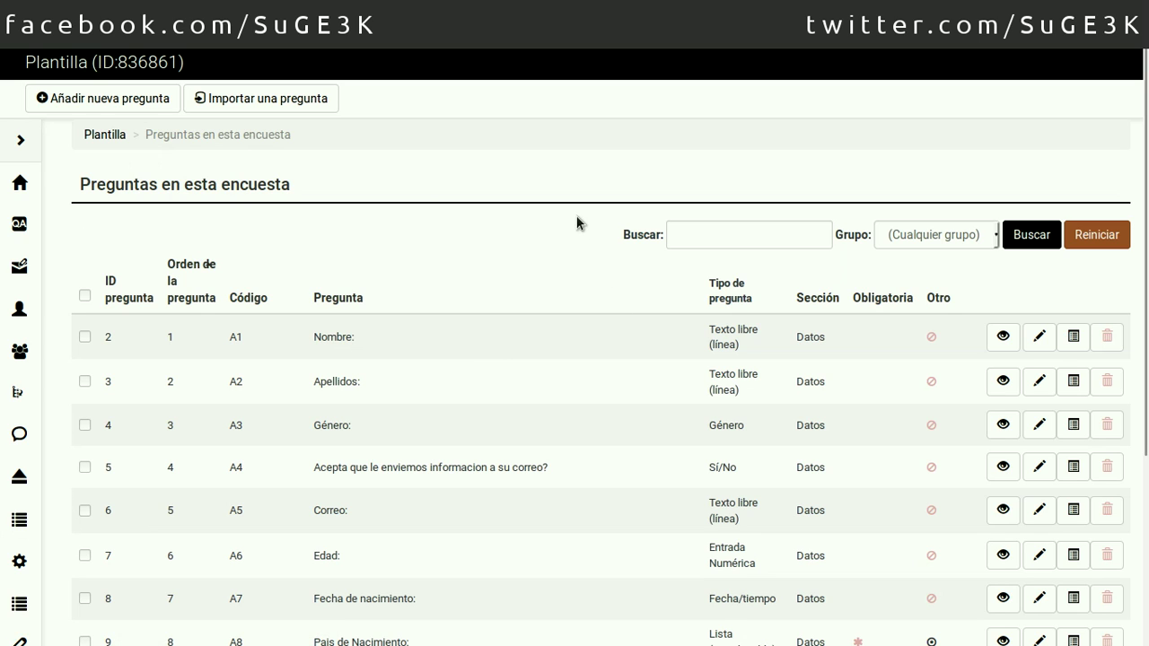
scroll(575, 203, "down", 1)
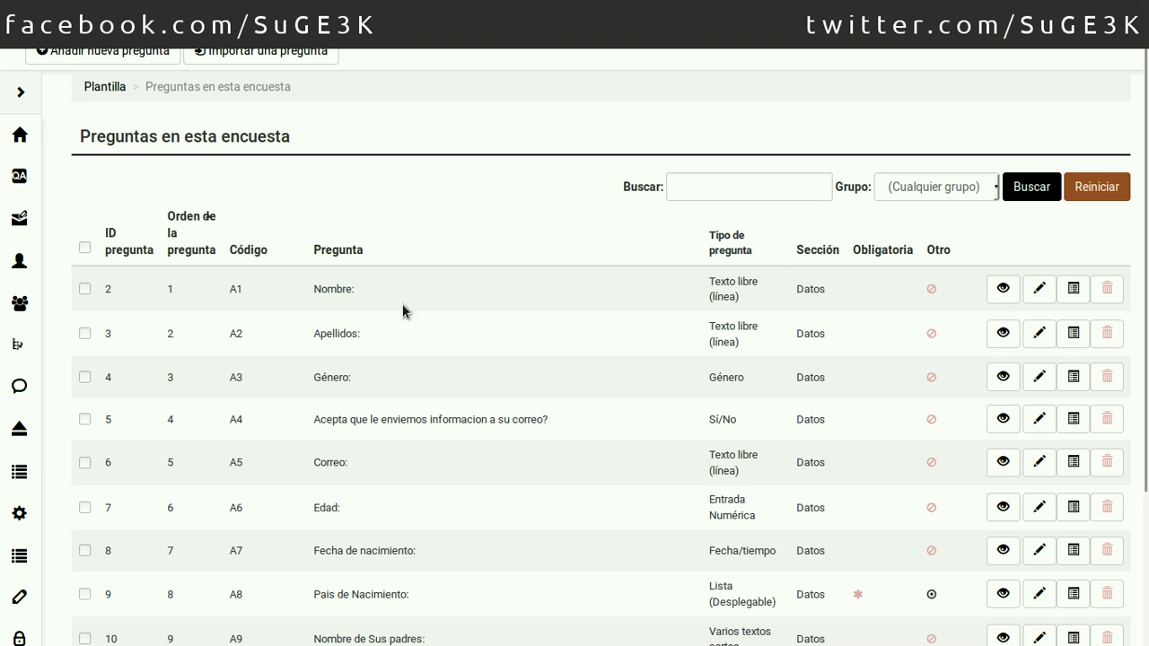
left_click(919, 189)
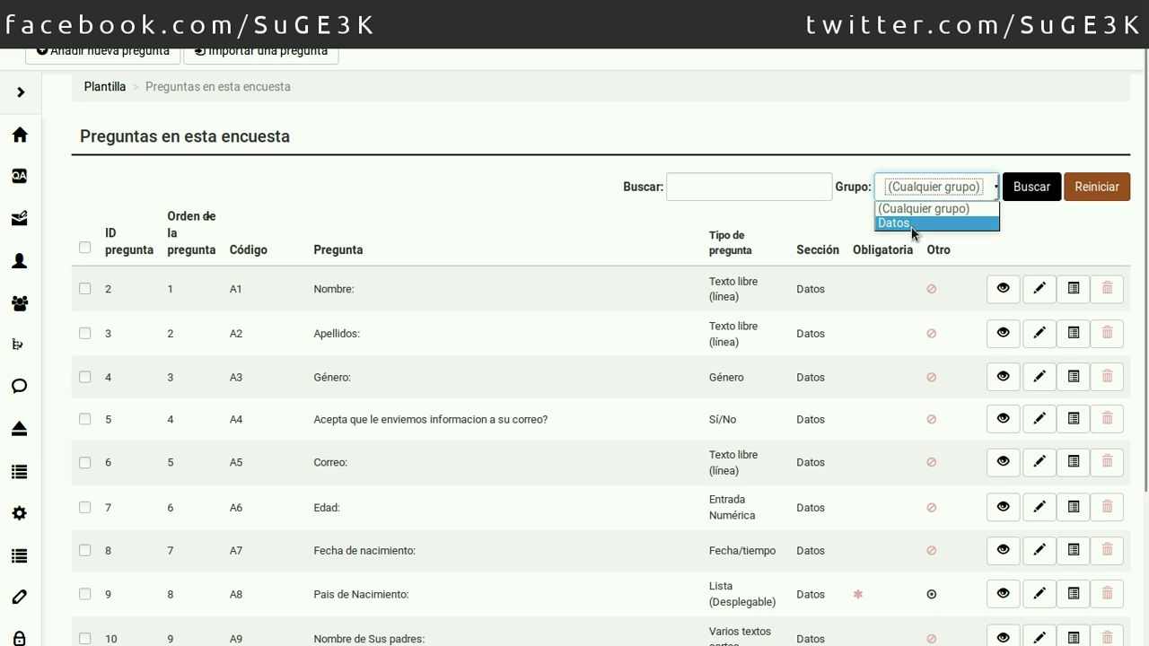
left_click(910, 224)
left_click(916, 190)
left_click(908, 223)
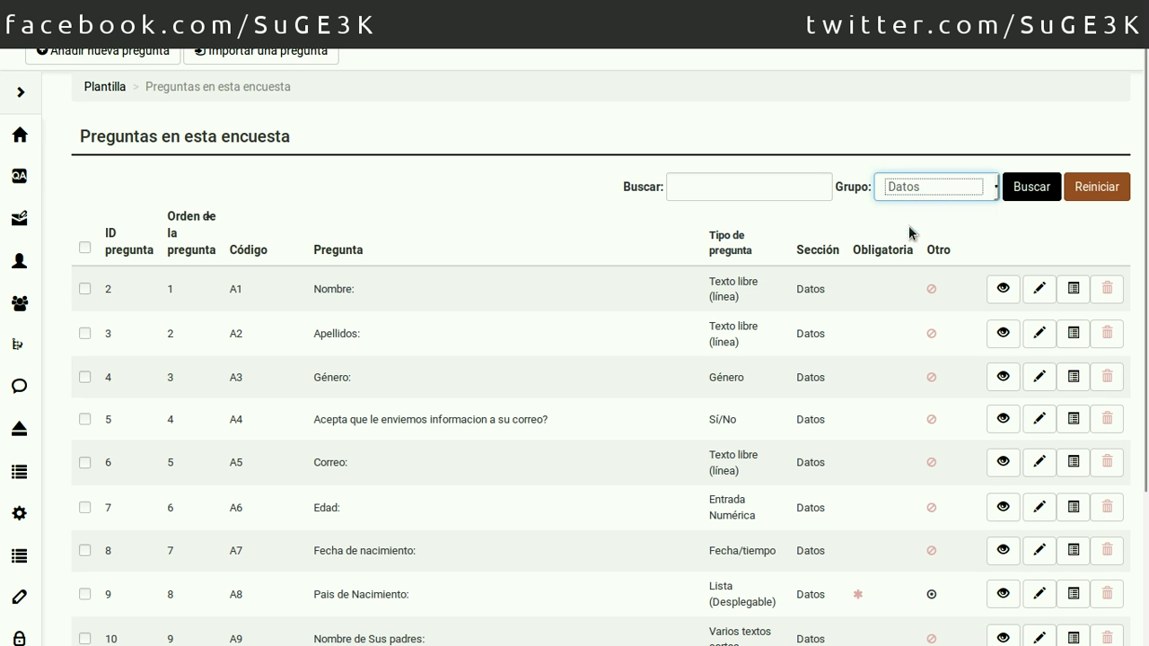
left_click(1023, 190)
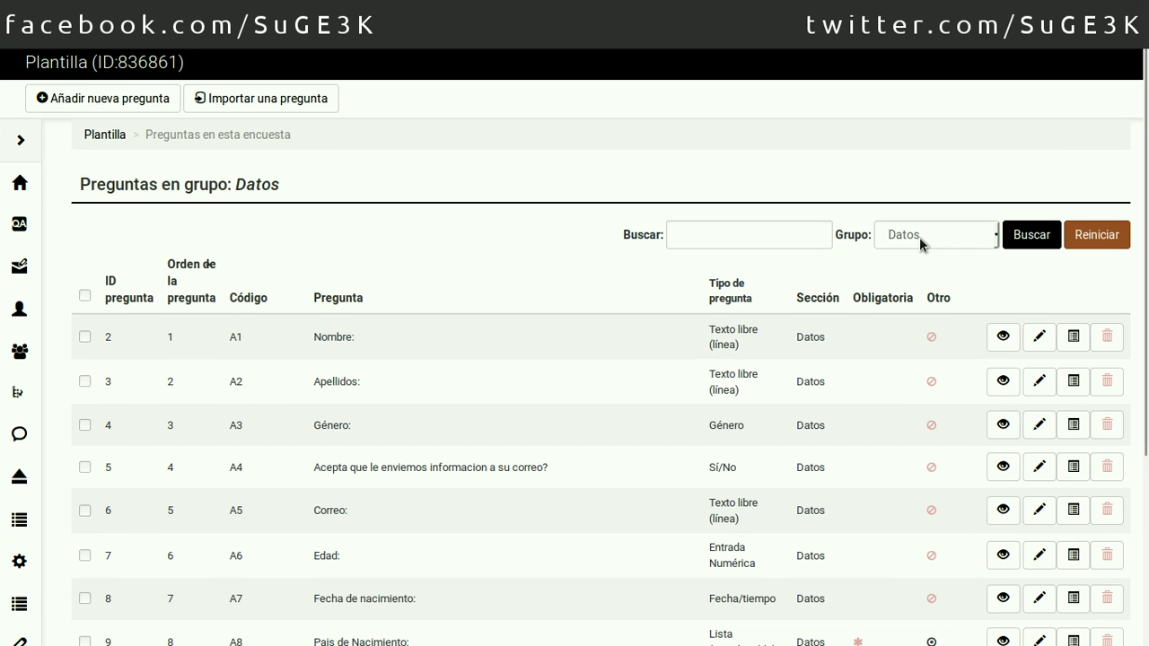
Show 50 questions per page and check which code the last question in the list uses.
left_click(919, 237)
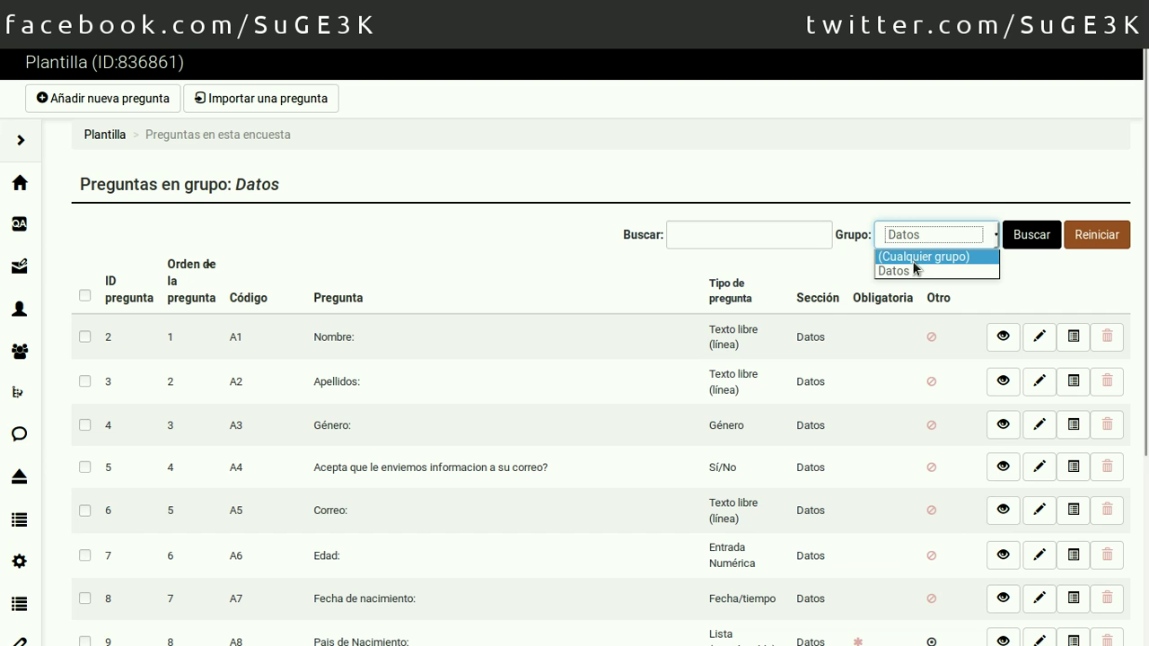
left_click(721, 265)
scroll(721, 265, "down", 1)
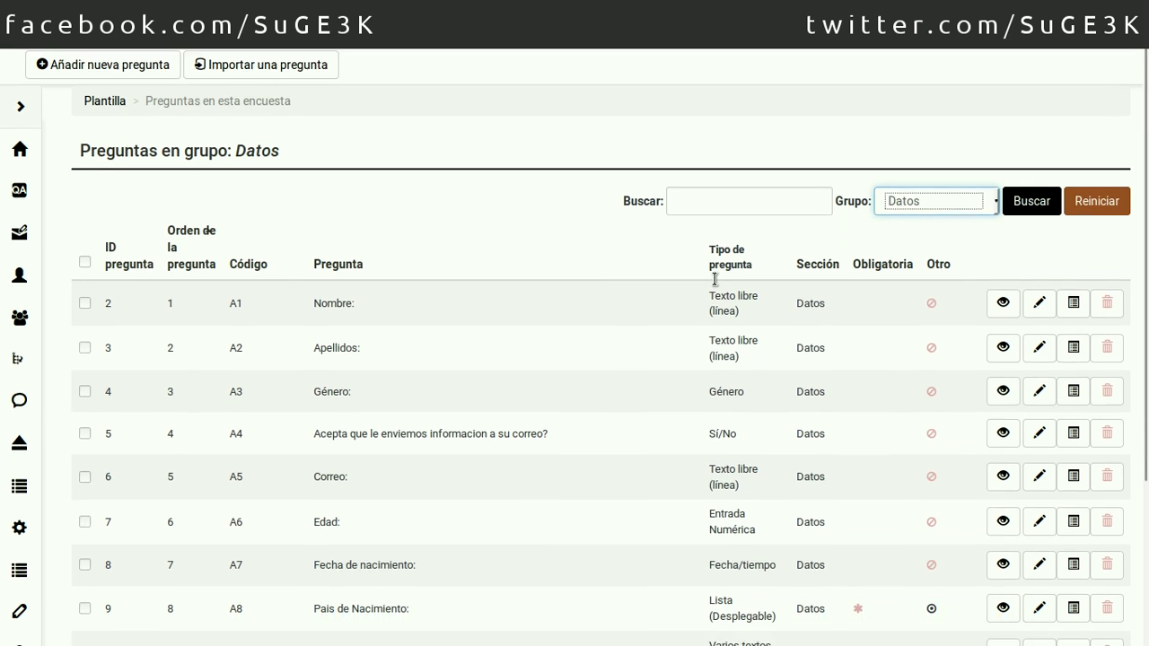
scroll(715, 279, "down", 3)
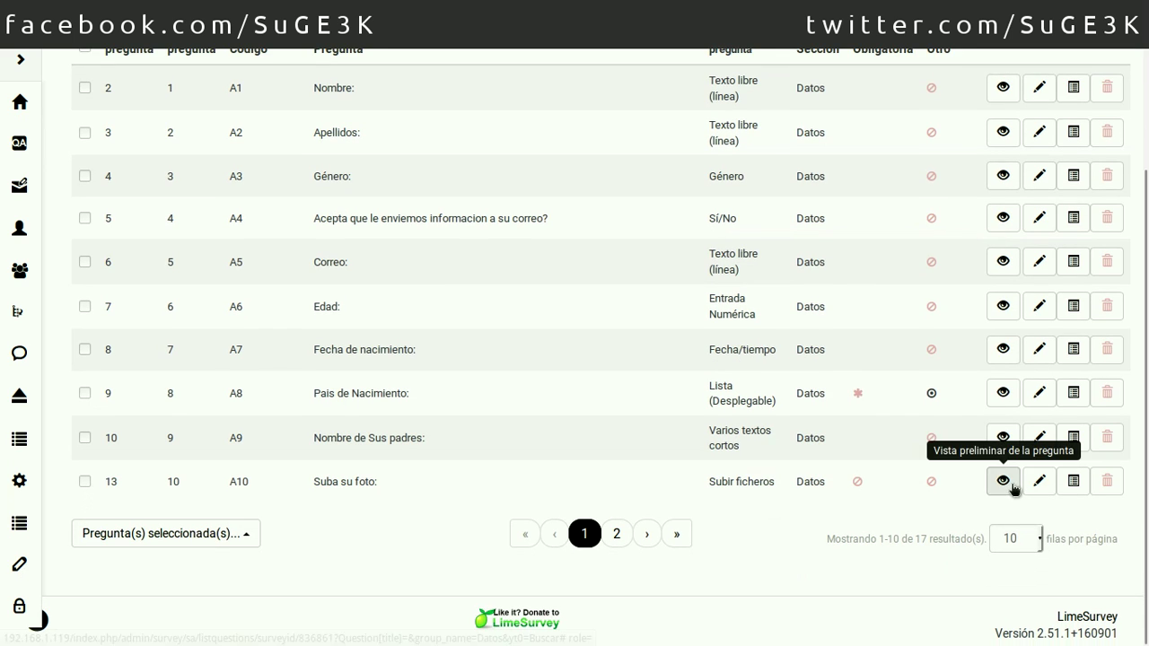
left_click(1014, 539)
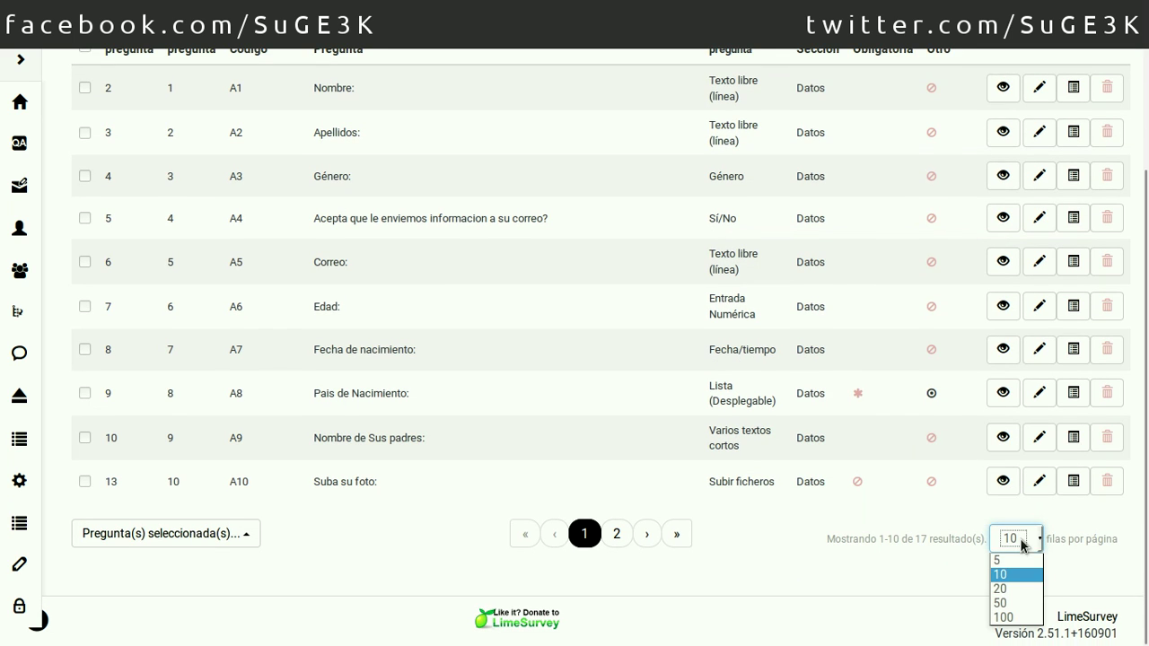
left_click(1018, 603)
scroll(625, 296, "down", 1)
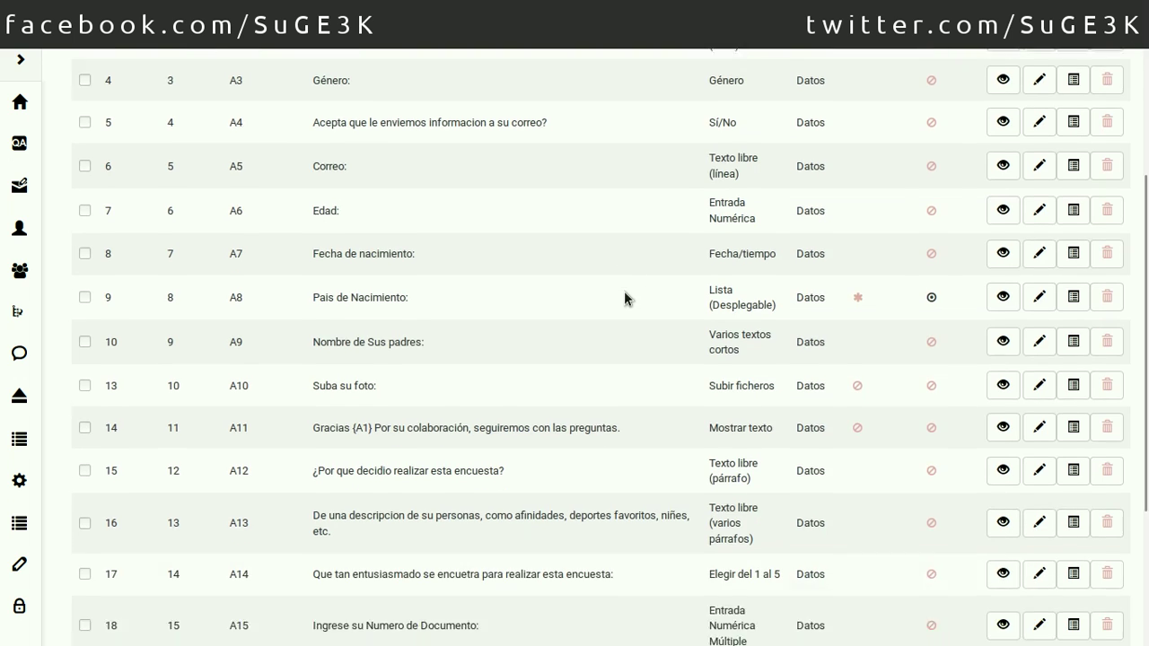
scroll(625, 296, "down", 3)
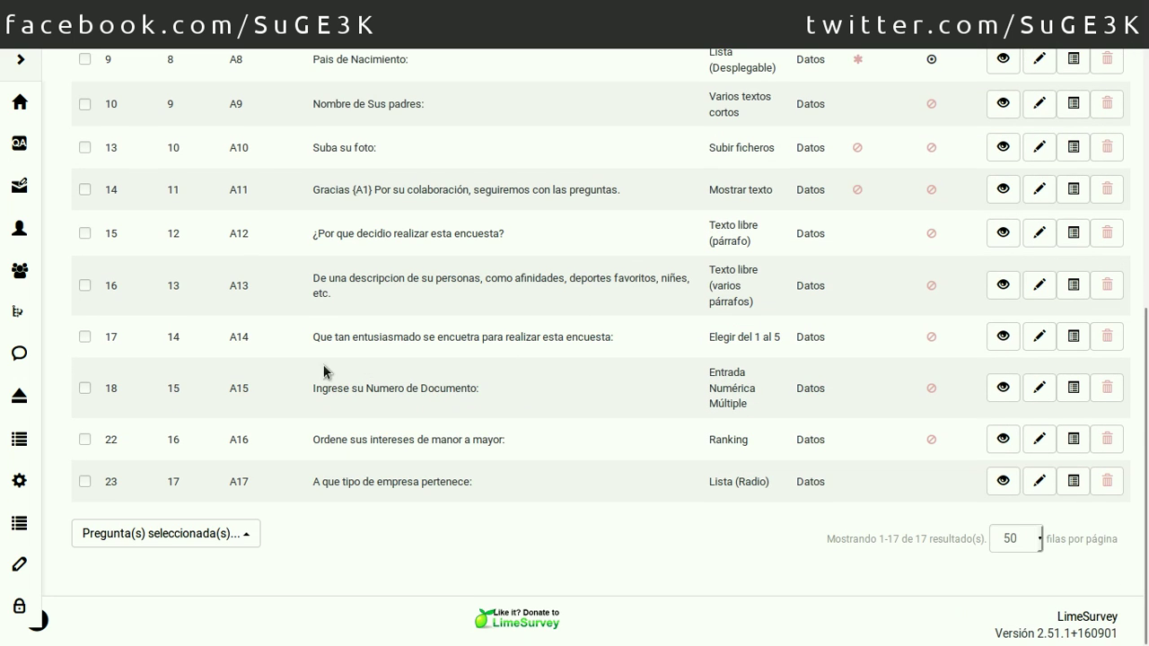
double_click(245, 482)
scroll(422, 480, "up", 5)
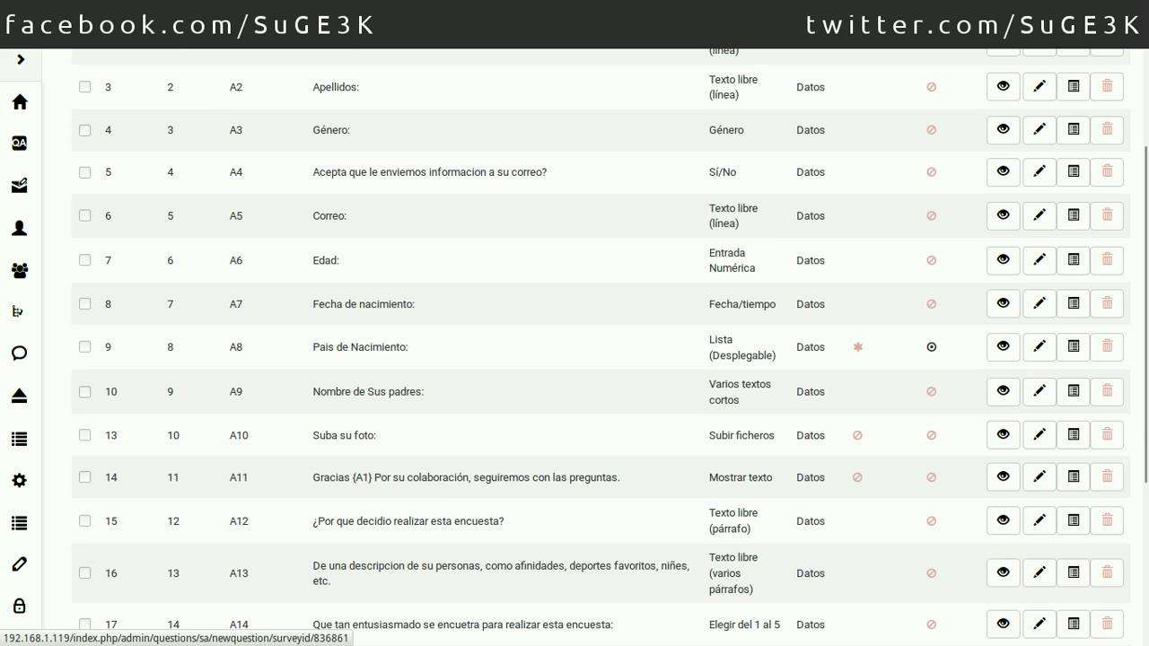
Start a new question in the survey and give it the code A18.
left_click(144, 32)
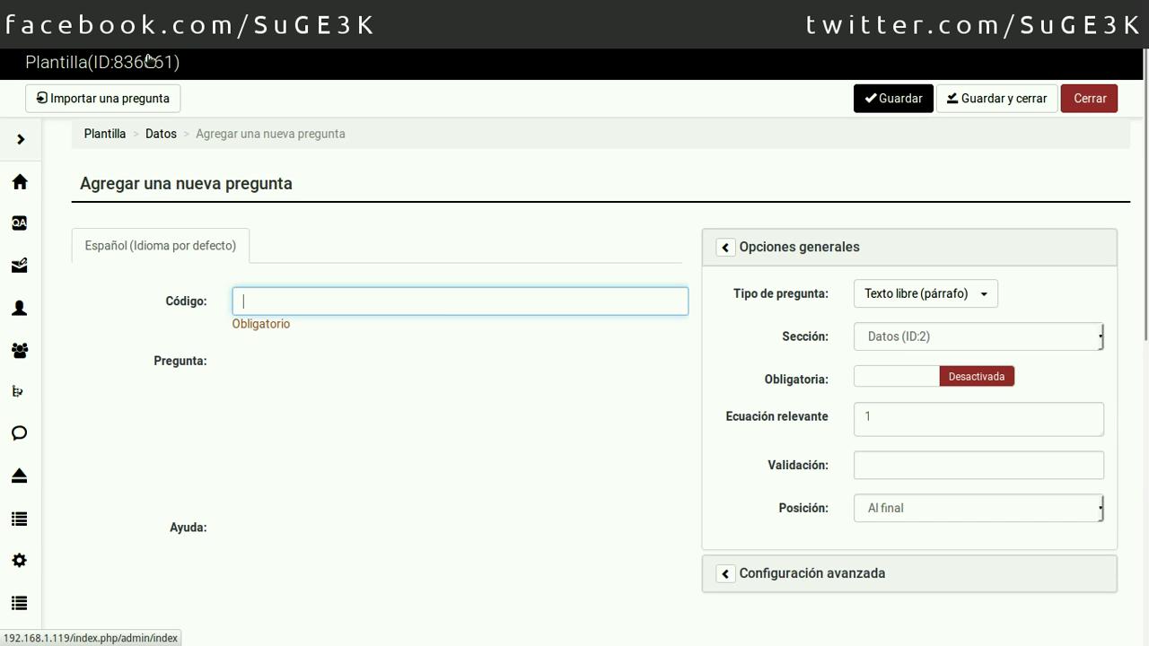
type("A")
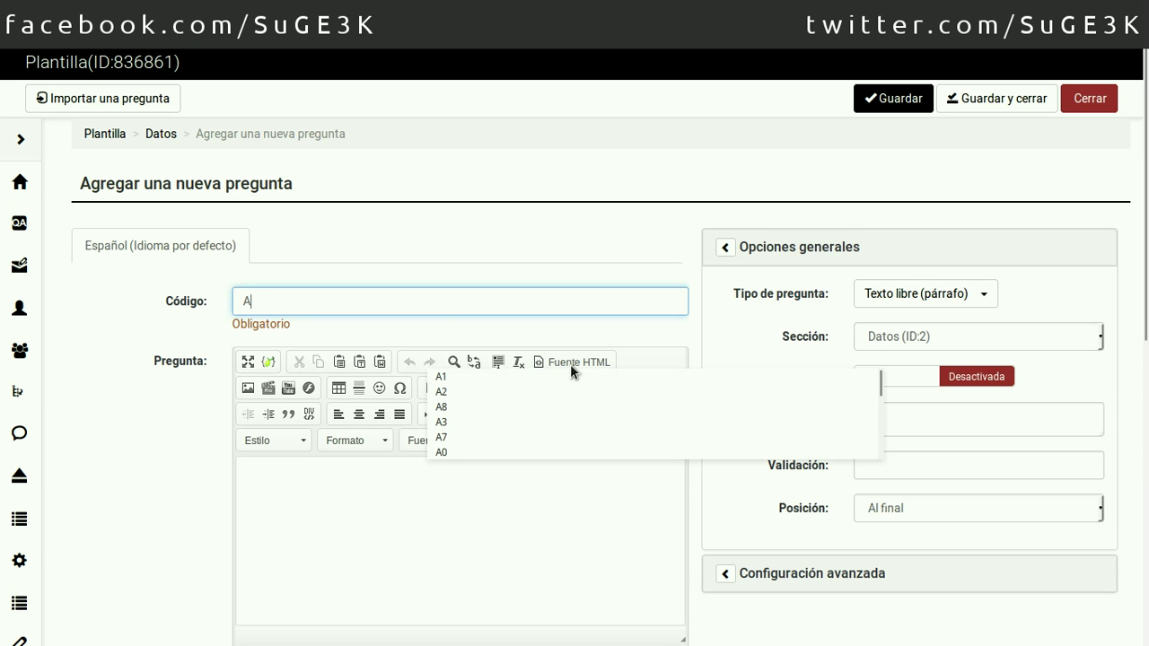
type("18")
Enter "Indique las ultimas 3 empresas en la que laboro:" as the question text.
left_click(433, 566)
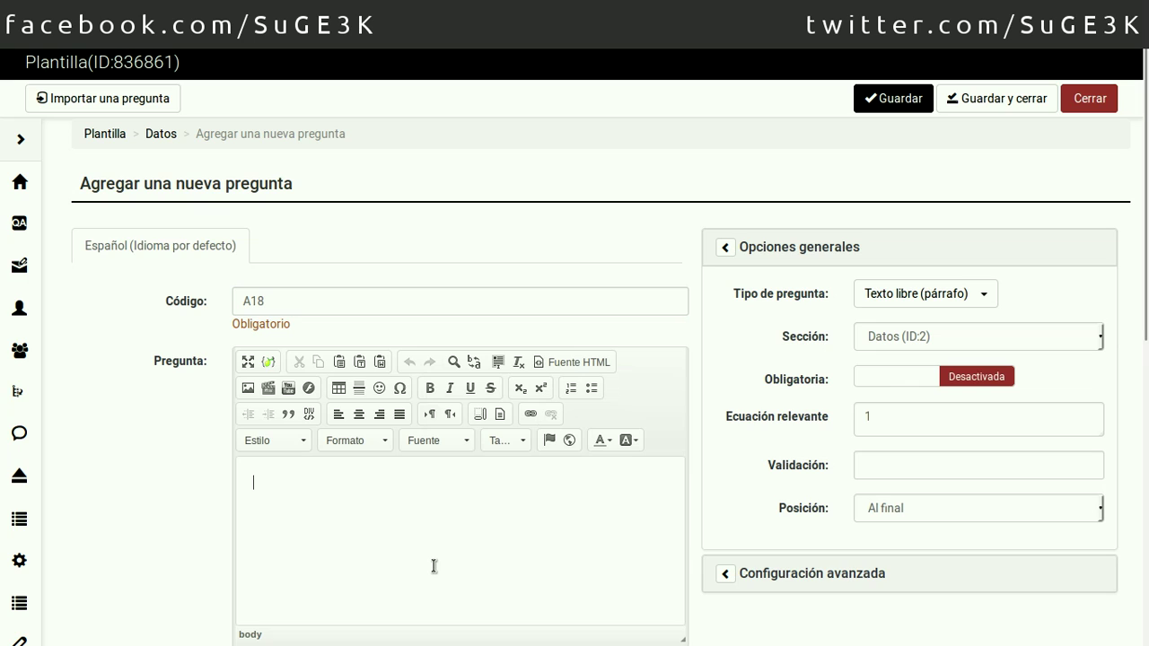
type("¿")
type("ndique las")
type(" ultima")
type("s 3 empre")
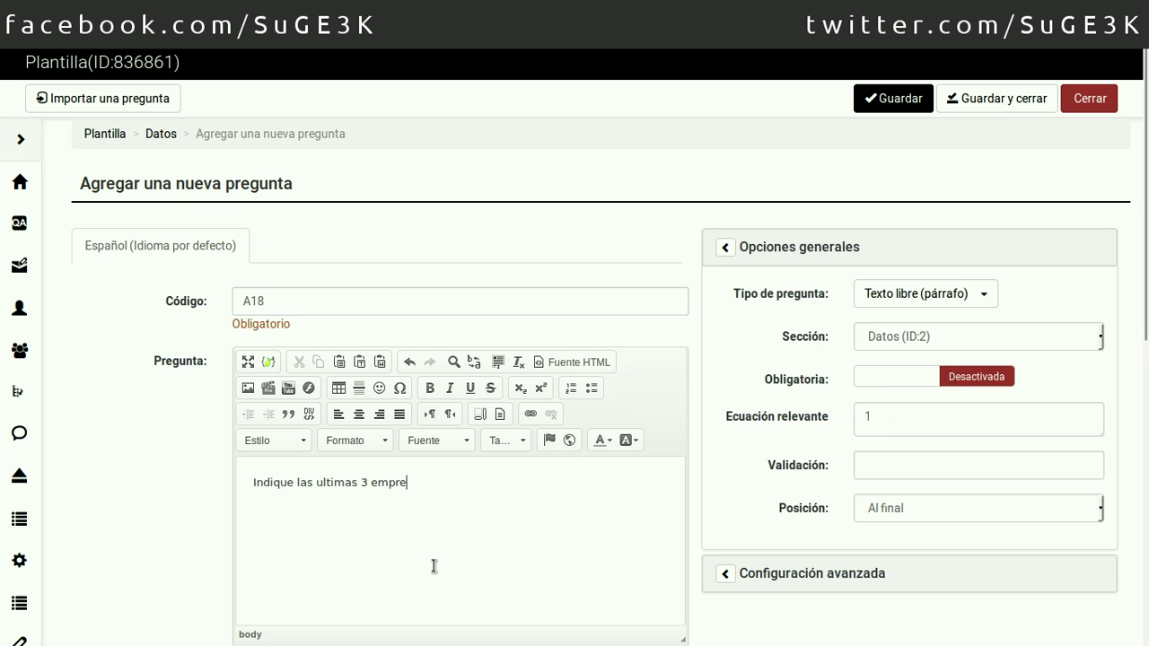
type("sas en la que laboro:")
Set the question type to "Opción múltiple con comentarios" and make the question mandatory.
left_click(908, 300)
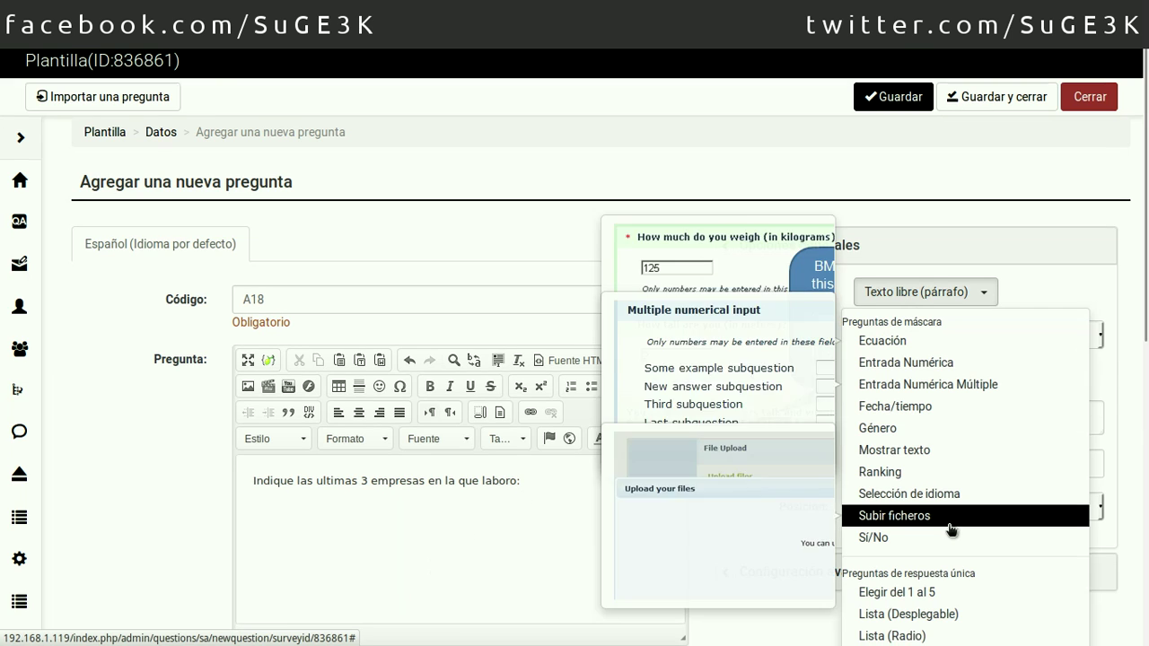
scroll(956, 529, "down", 2)
scroll(957, 530, "down", 3)
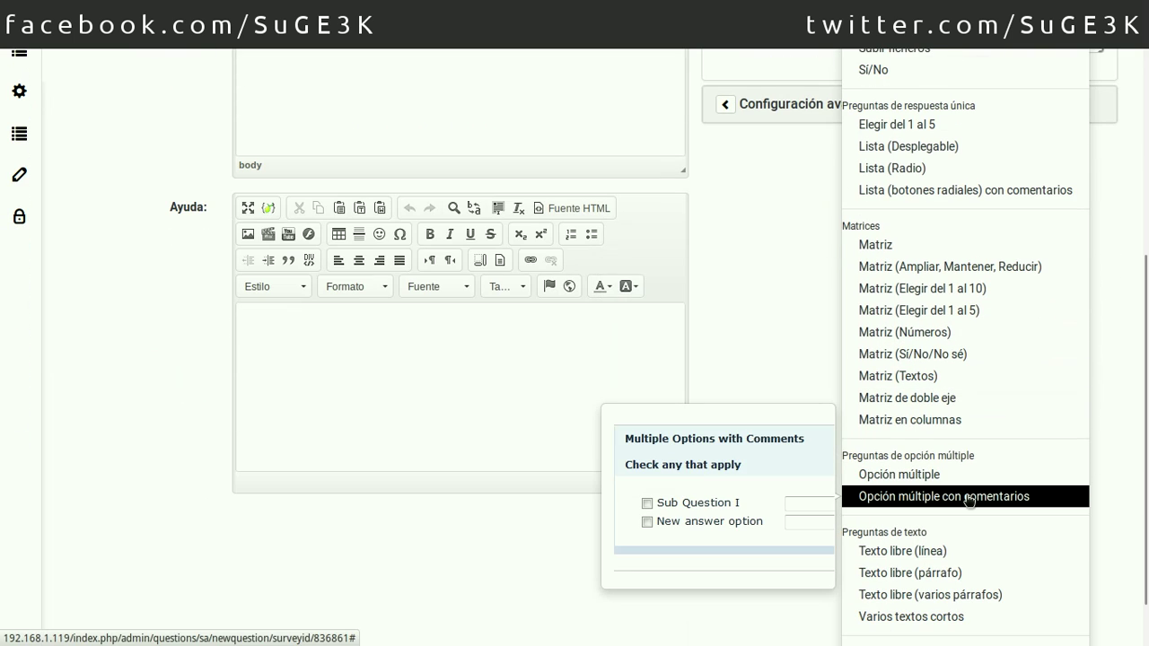
left_click(969, 498)
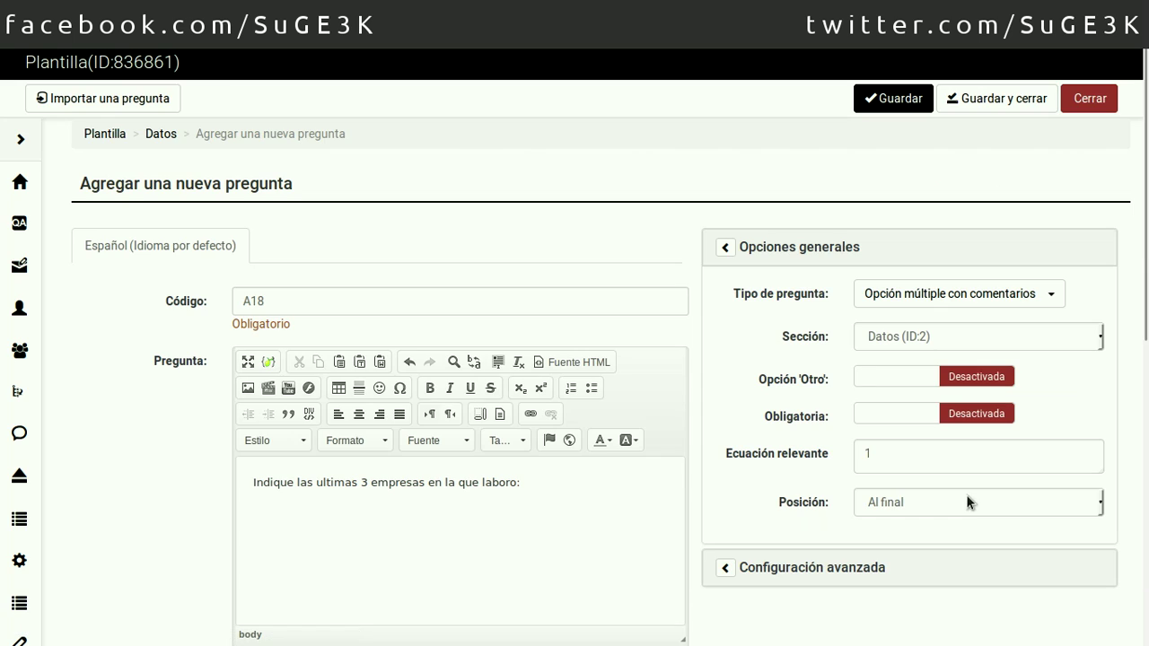
left_click(910, 421)
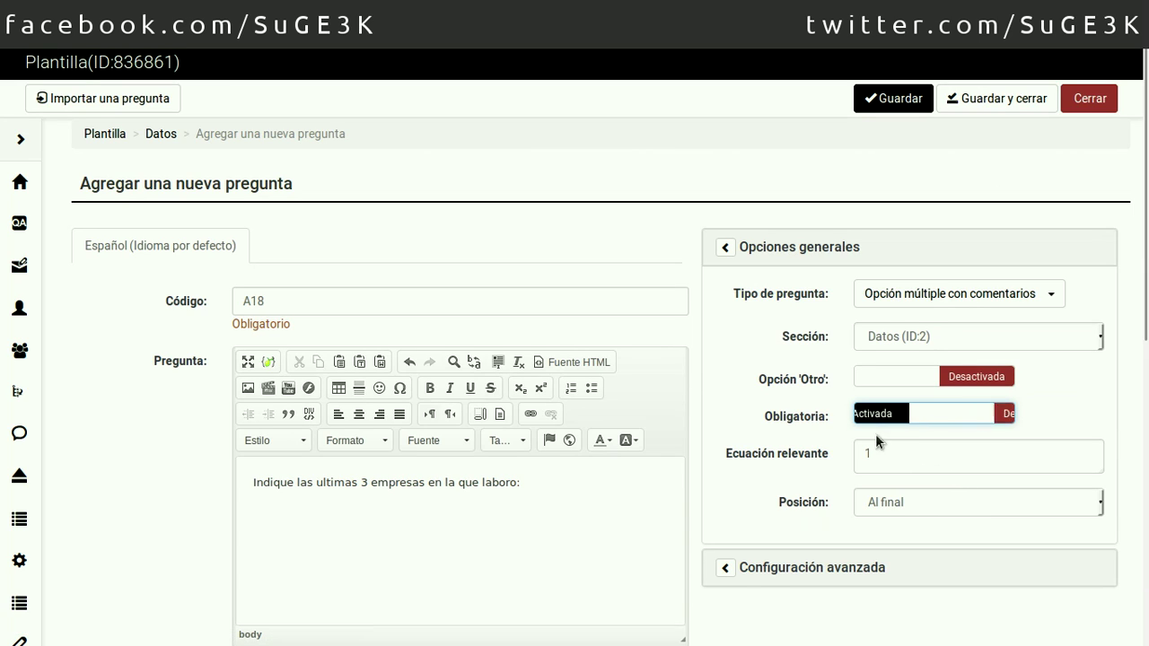
Set the minimum number of answers to 3 in the advanced configuration and save the question.
left_click(761, 568)
scroll(775, 484, "down", 5)
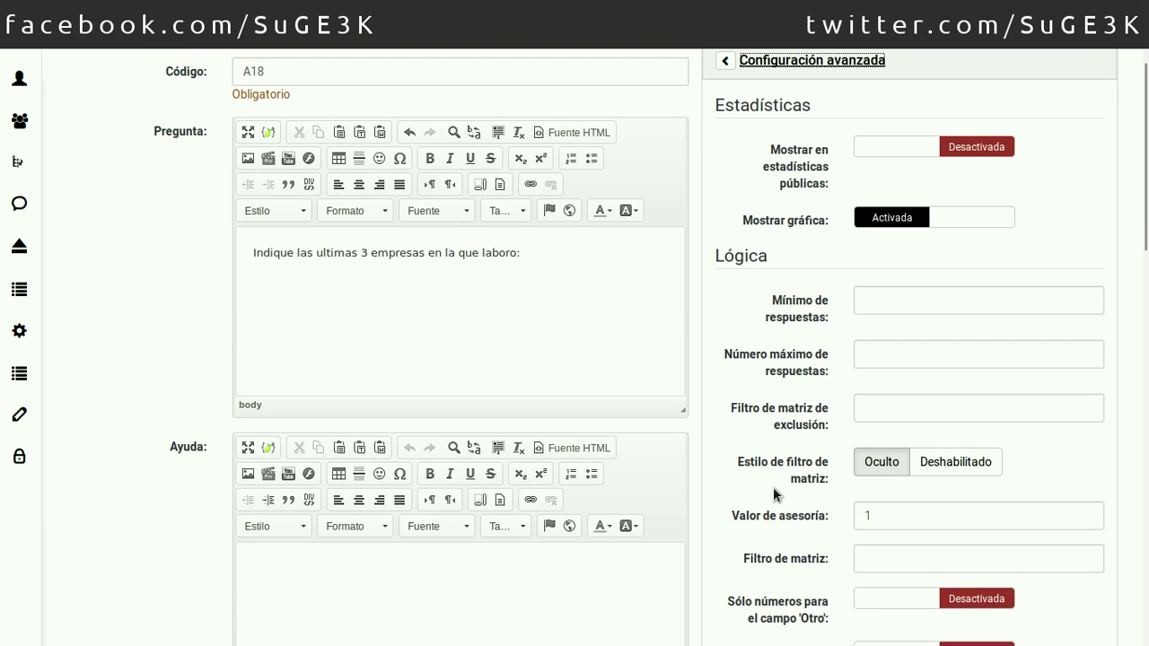
left_click(913, 304)
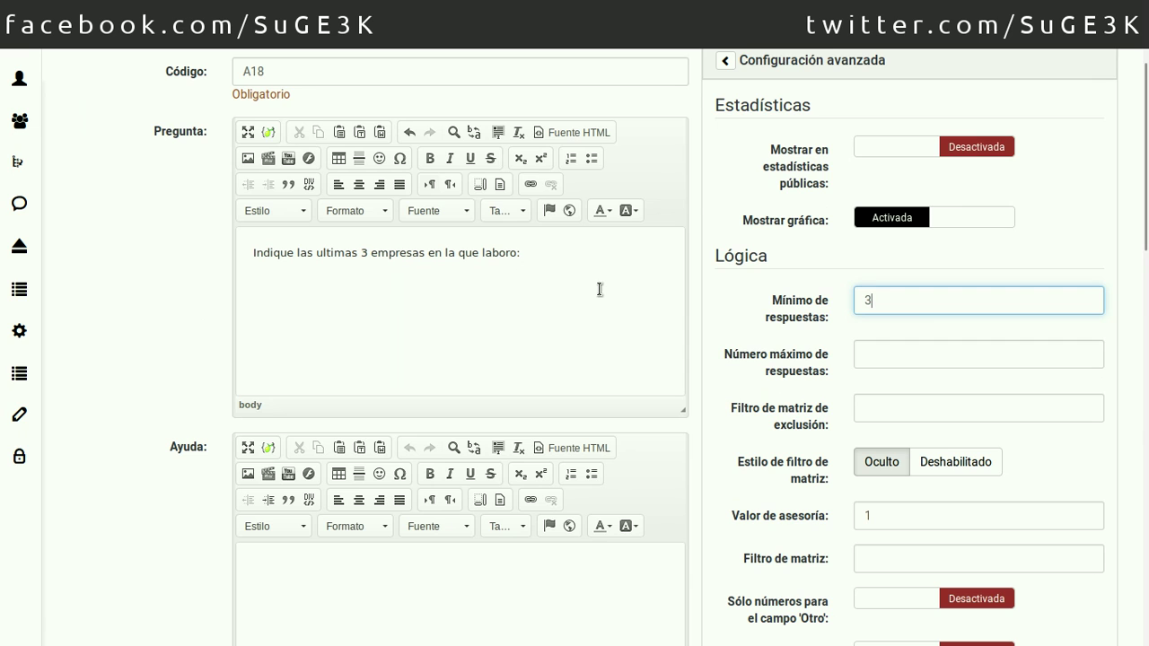
scroll(796, 386, "down", 5)
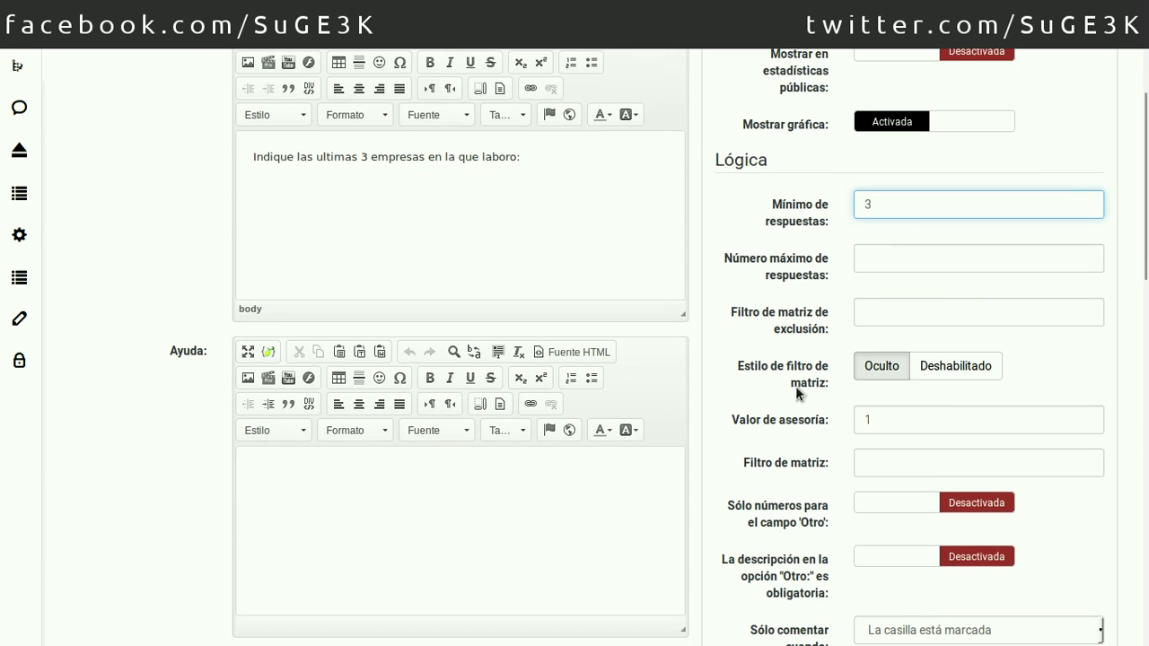
scroll(796, 390, "down", 4)
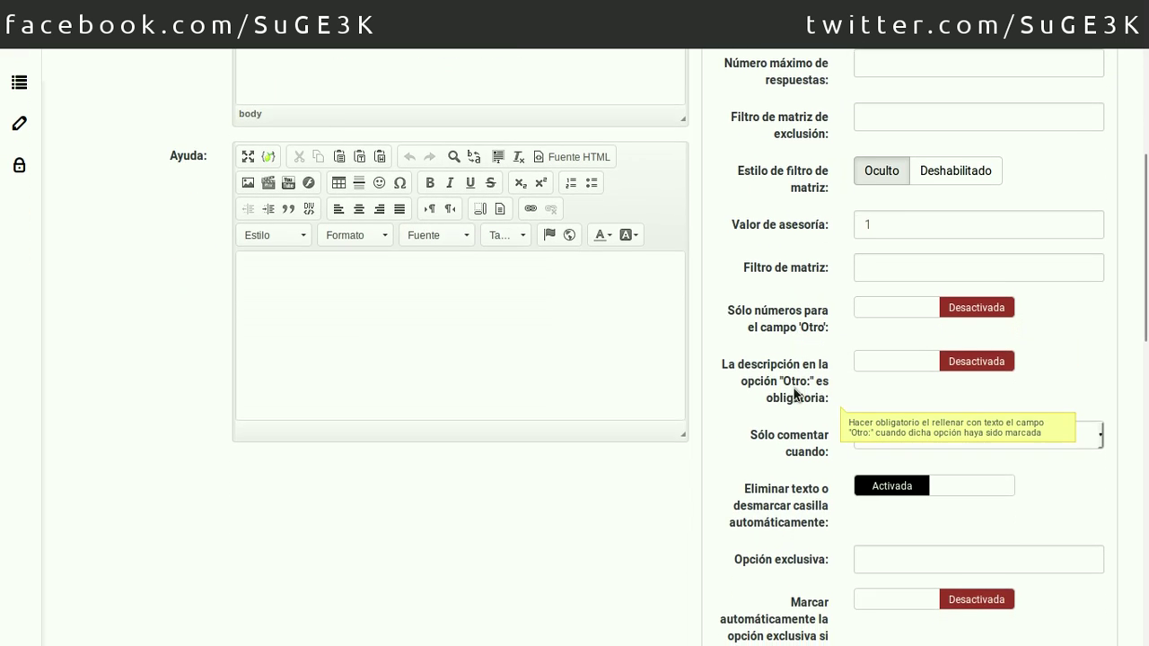
scroll(798, 444, "down", 4)
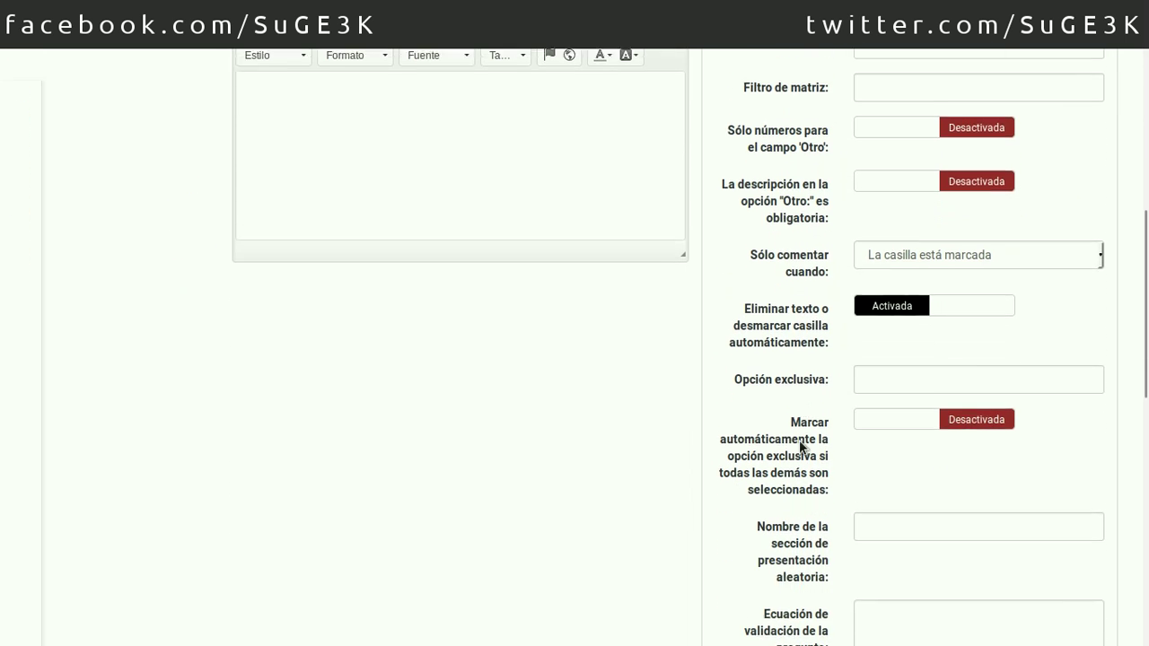
scroll(801, 445, "down", 8)
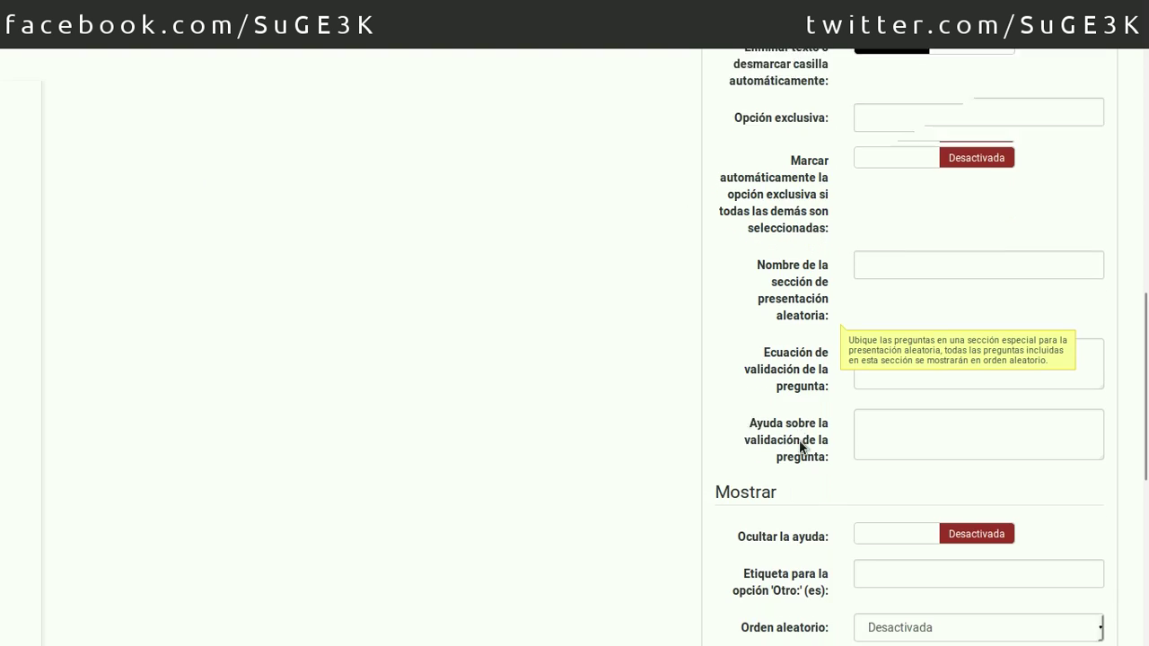
scroll(799, 439, "down", 7)
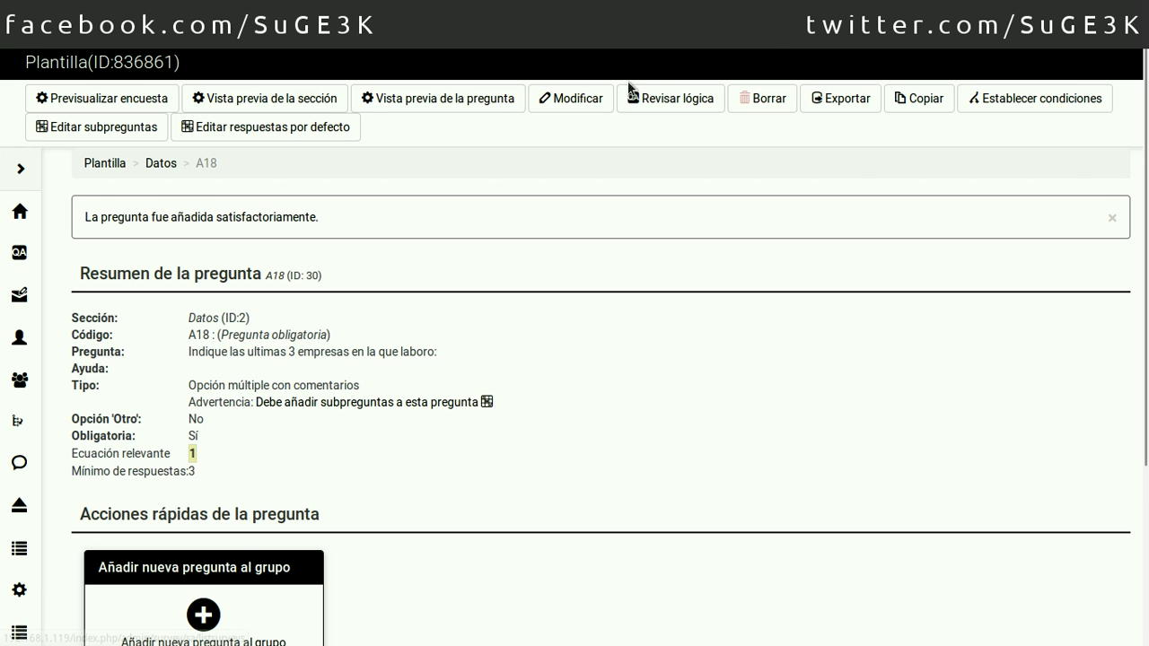
Add the subquestions "Empresa 1", "Empresa 2" and "Empresa 3" to question A18 through quick add, replacing the sample row, and save them.
left_click(49, 129)
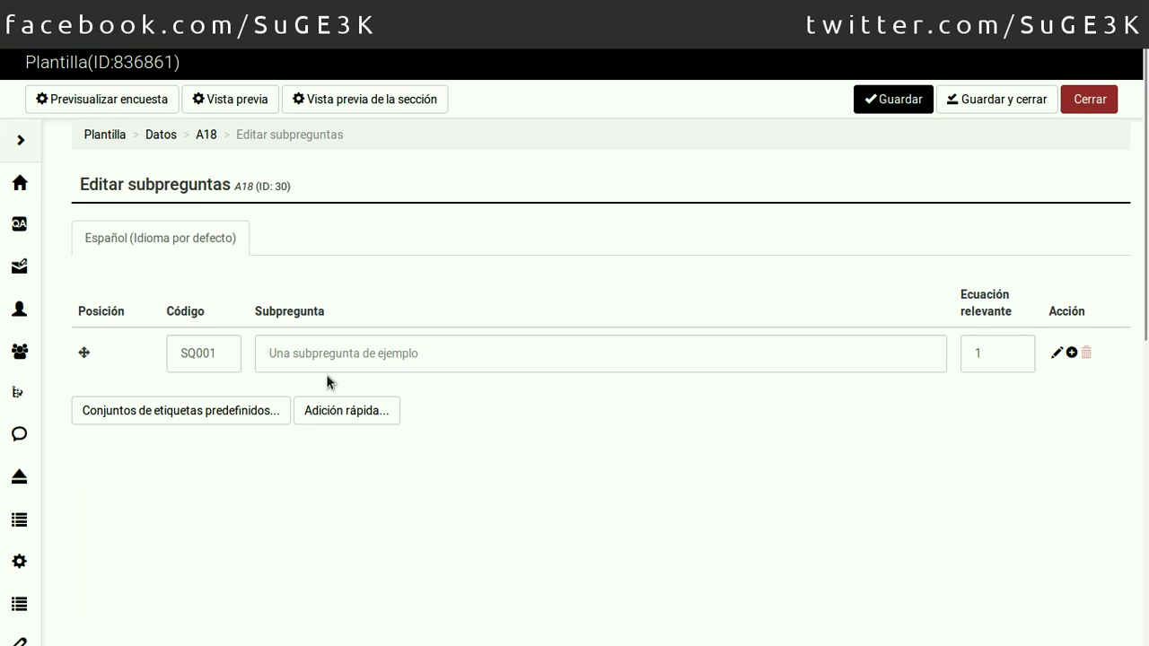
left_click(350, 412)
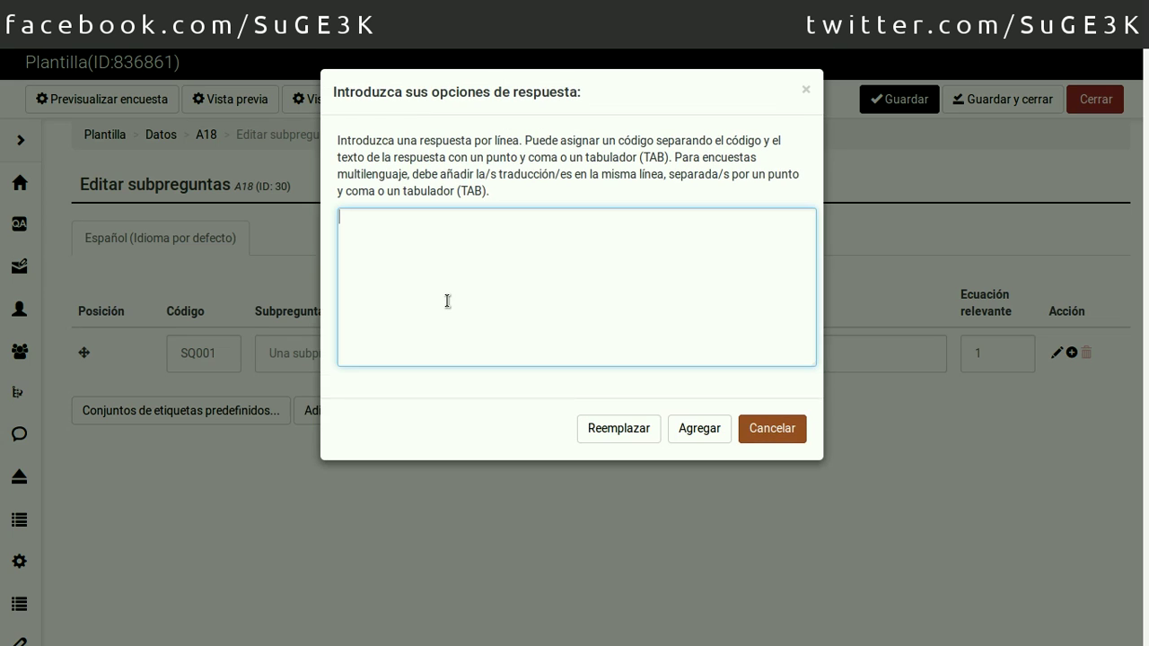
type("Empresa 1")
key("Return")
type("Empresa 1 ")
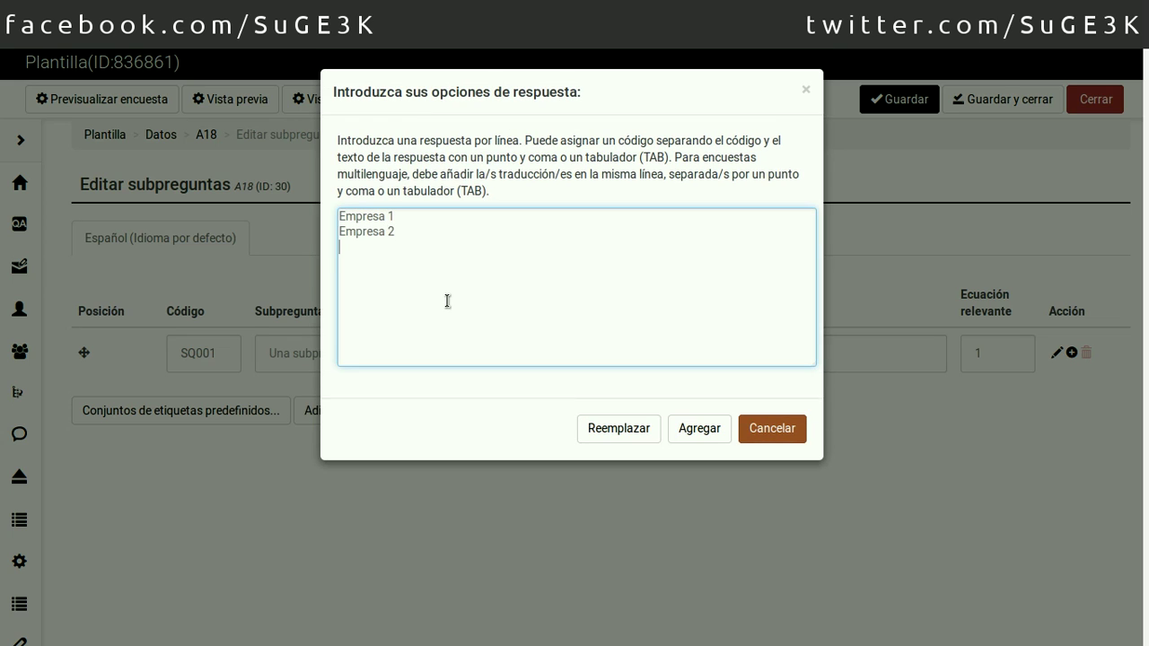
type("Empresa 3")
left_click(596, 431)
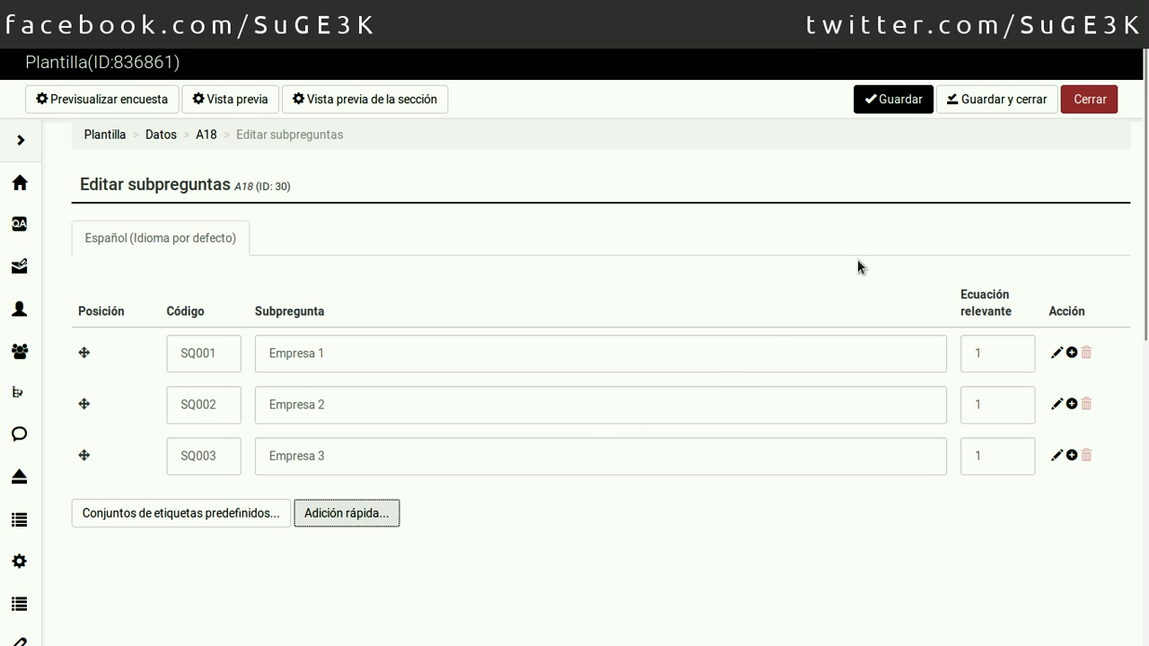
left_click(991, 99)
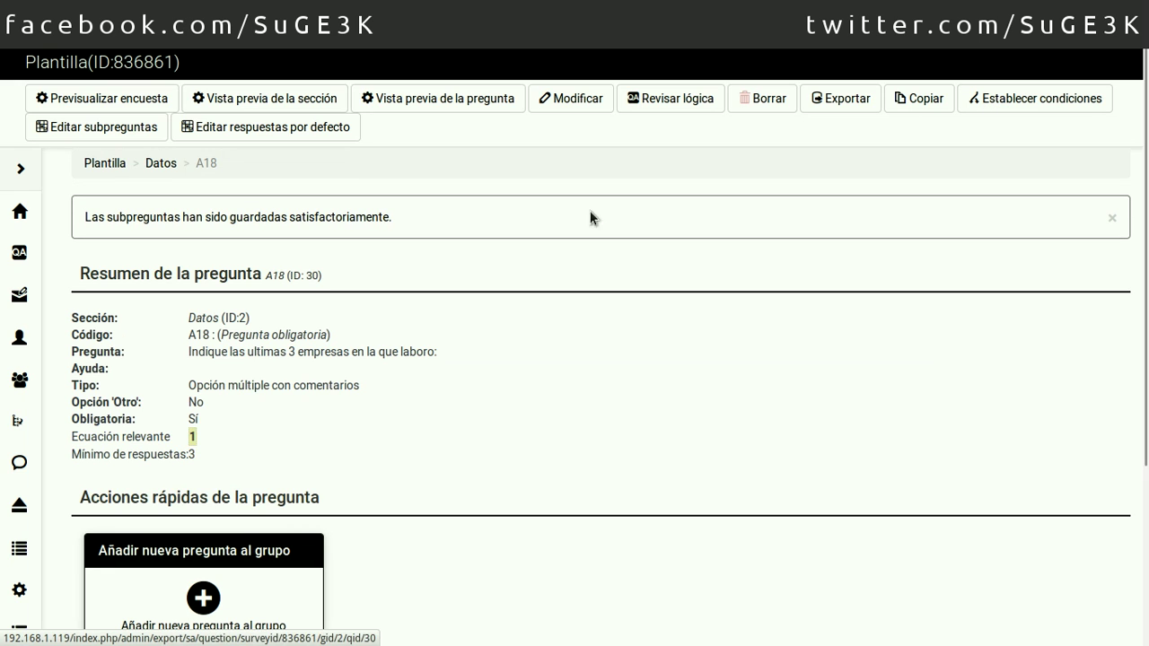
Start another new question in the Datos group and enter A18 as its code.
scroll(580, 379, "down", 3)
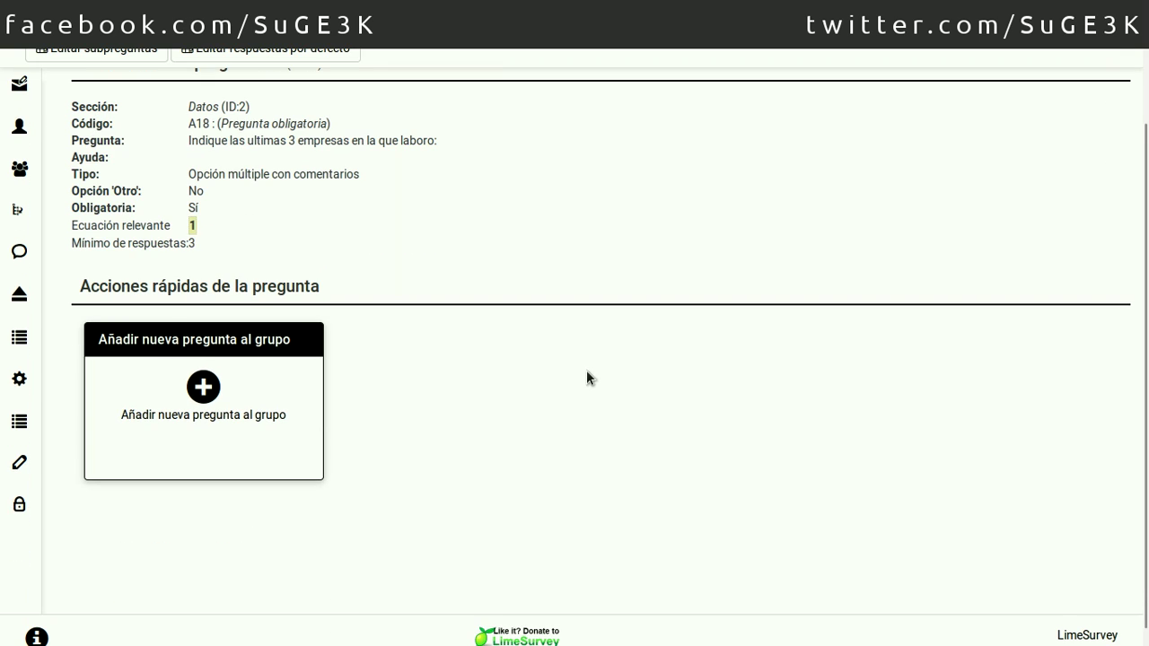
left_click(196, 386)
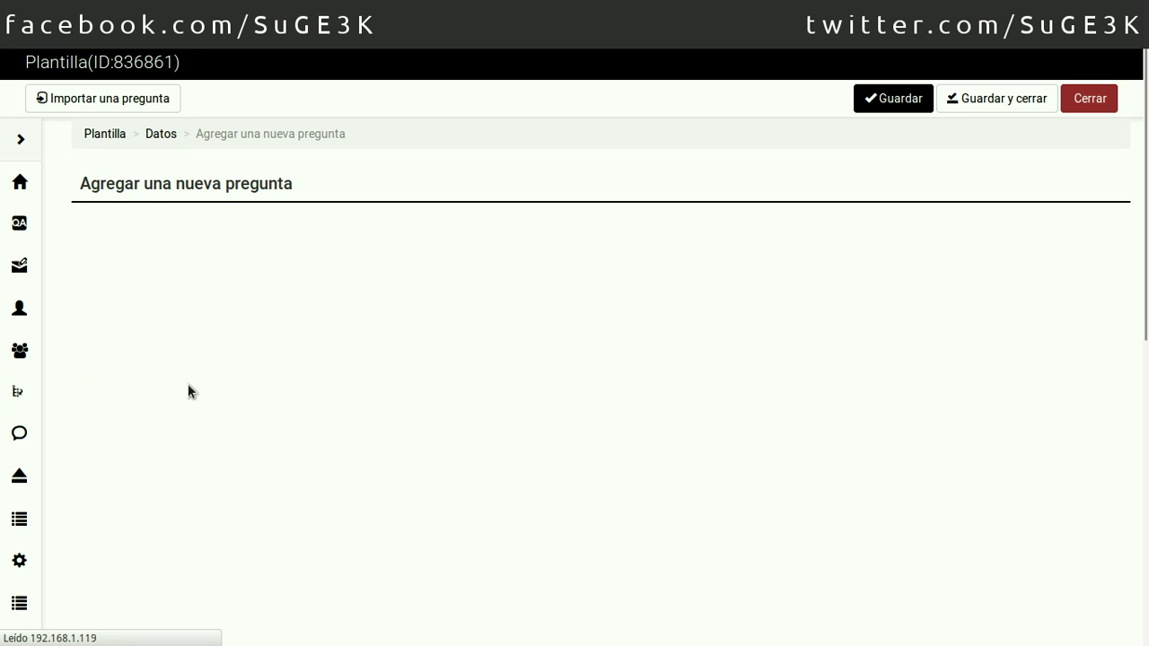
type("A18")
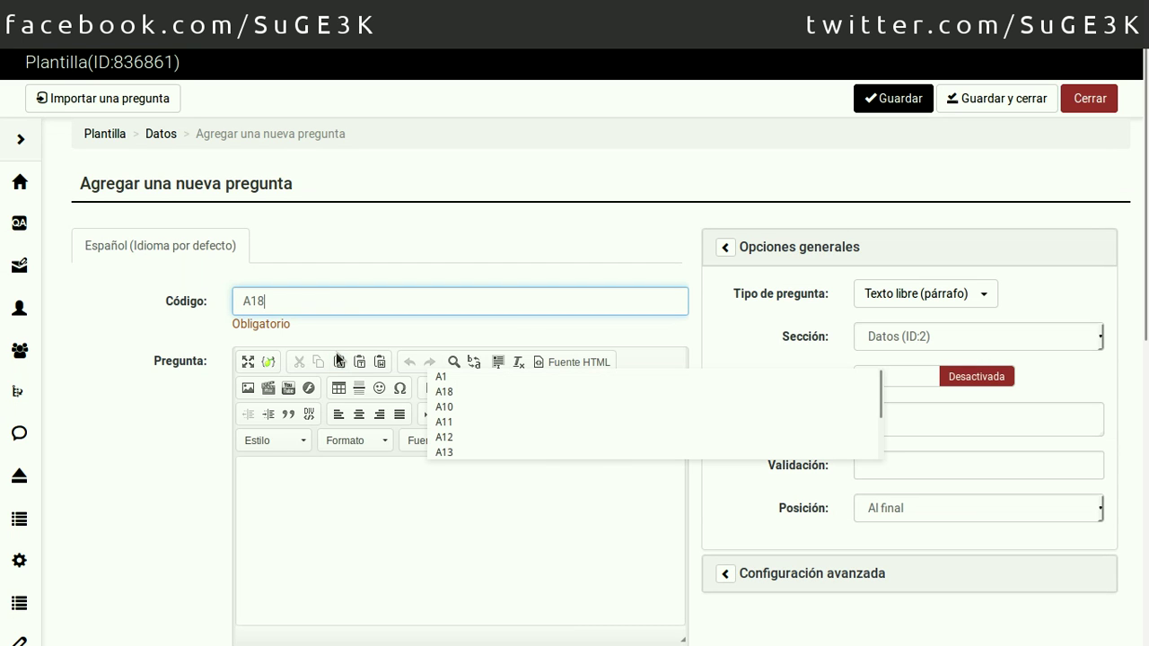
Enter "¿Cual de los siguientes dispositivos electronicos ha comprado en el ultimo año?" as the question text.
left_click(341, 492)
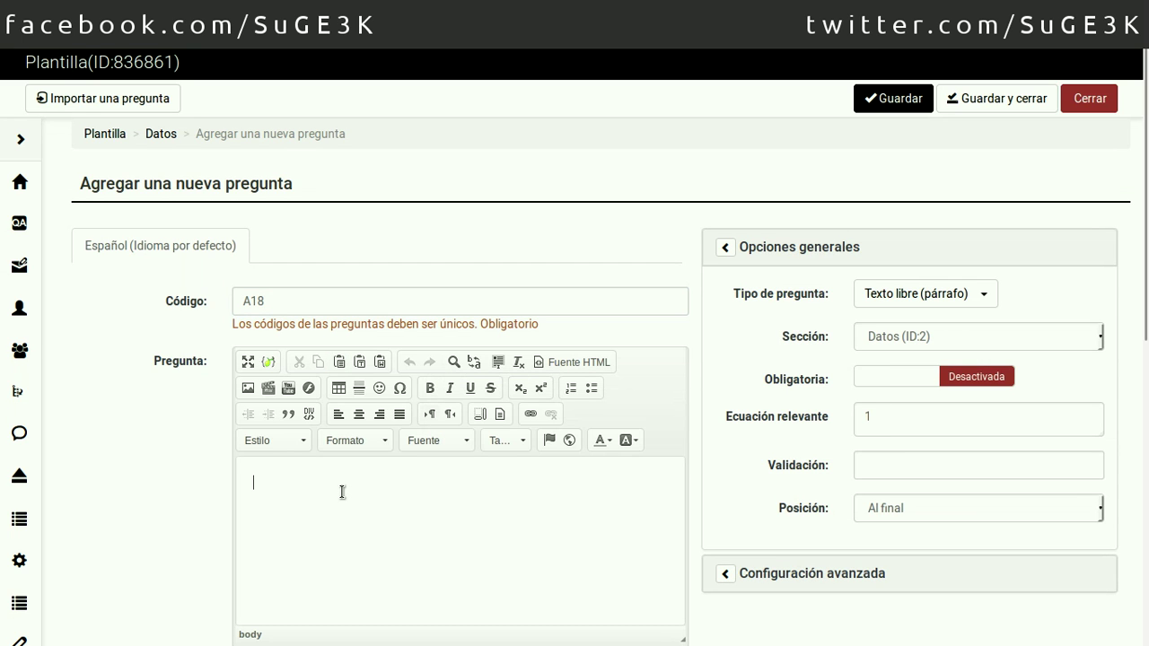
type("Cual de los siguientes dispositivos electronicos")
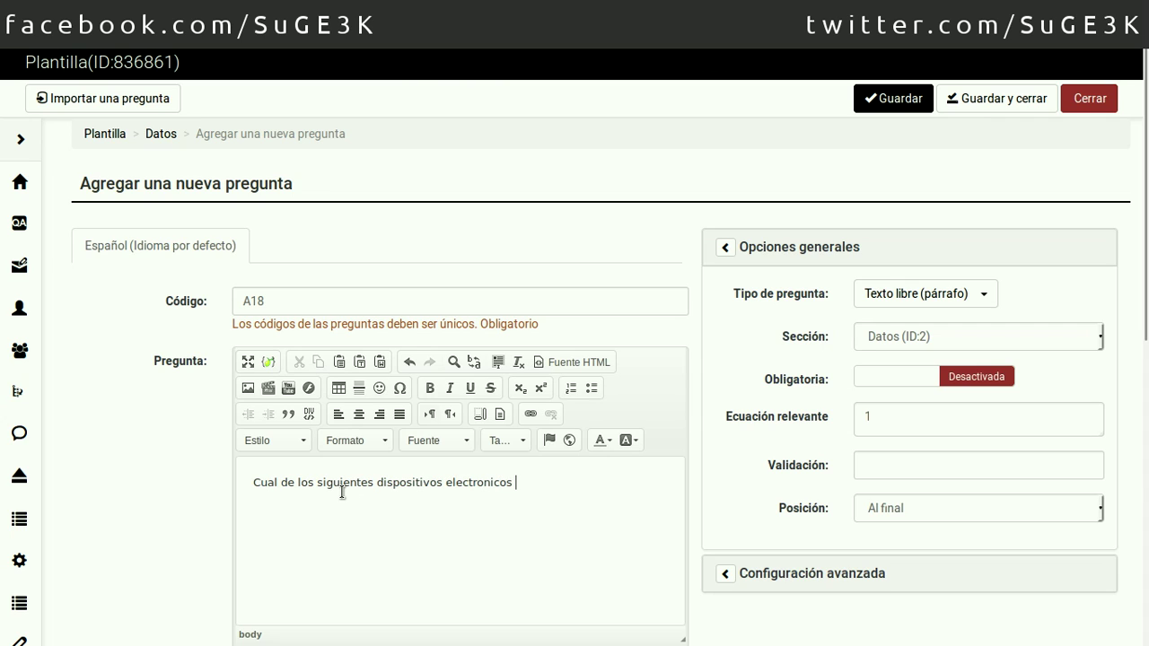
type("ha comprado en el ultimo año?")
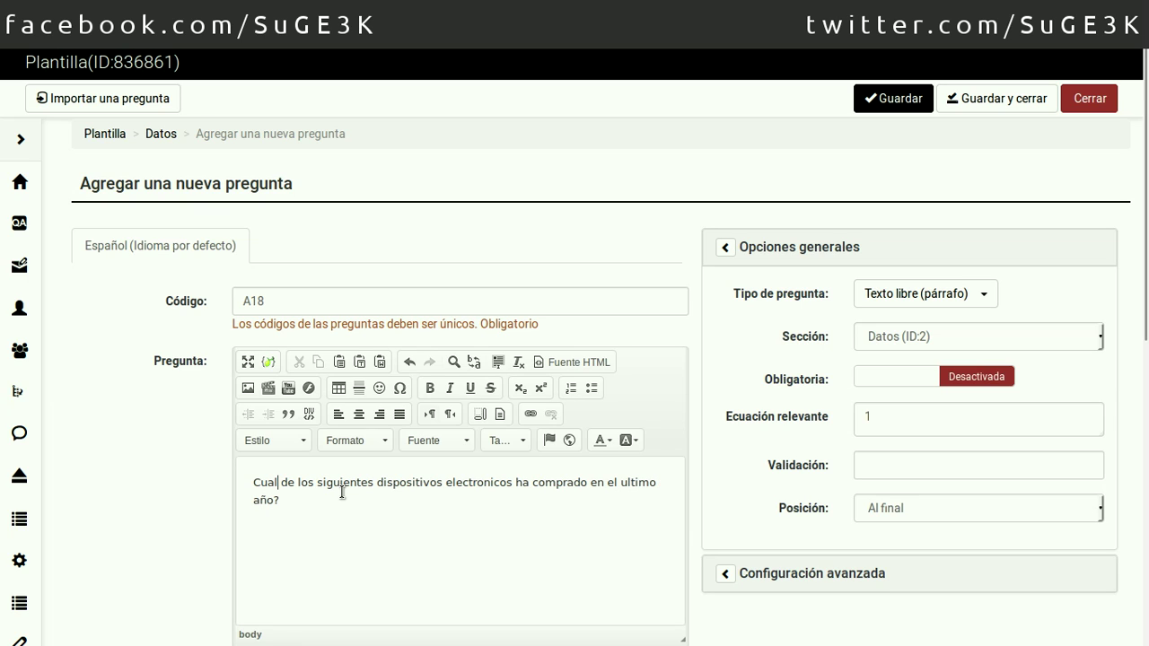
key("Home")
type("¿")
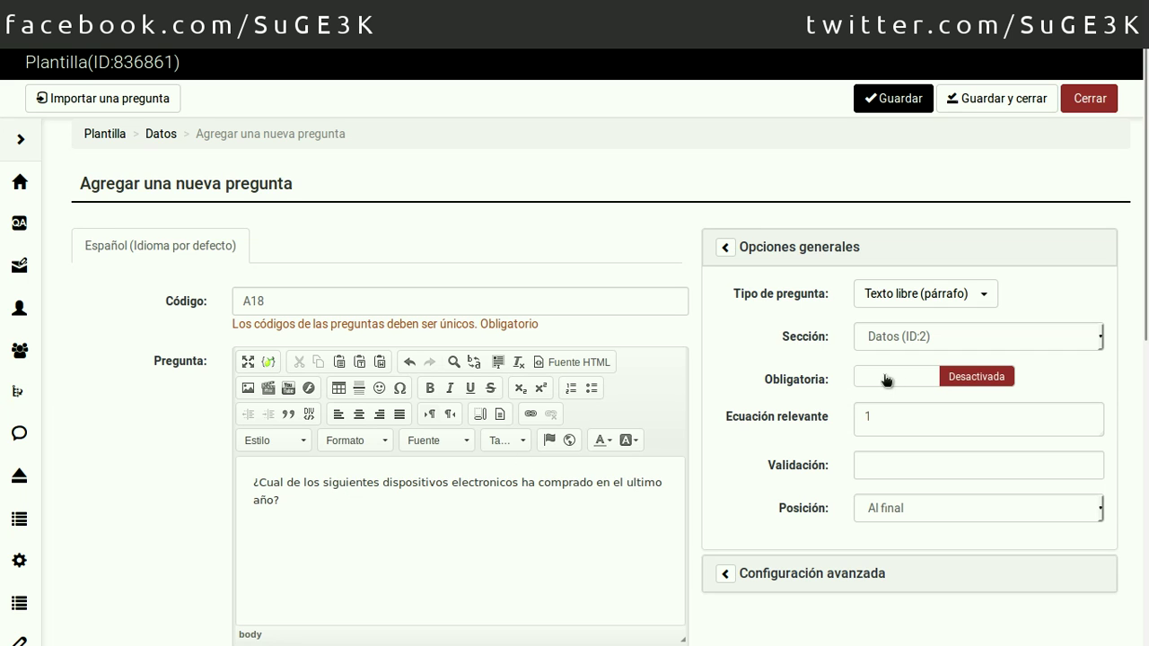
Set the question type to "Opción múltiple" and enable the 'Otro' option.
left_click(815, 574)
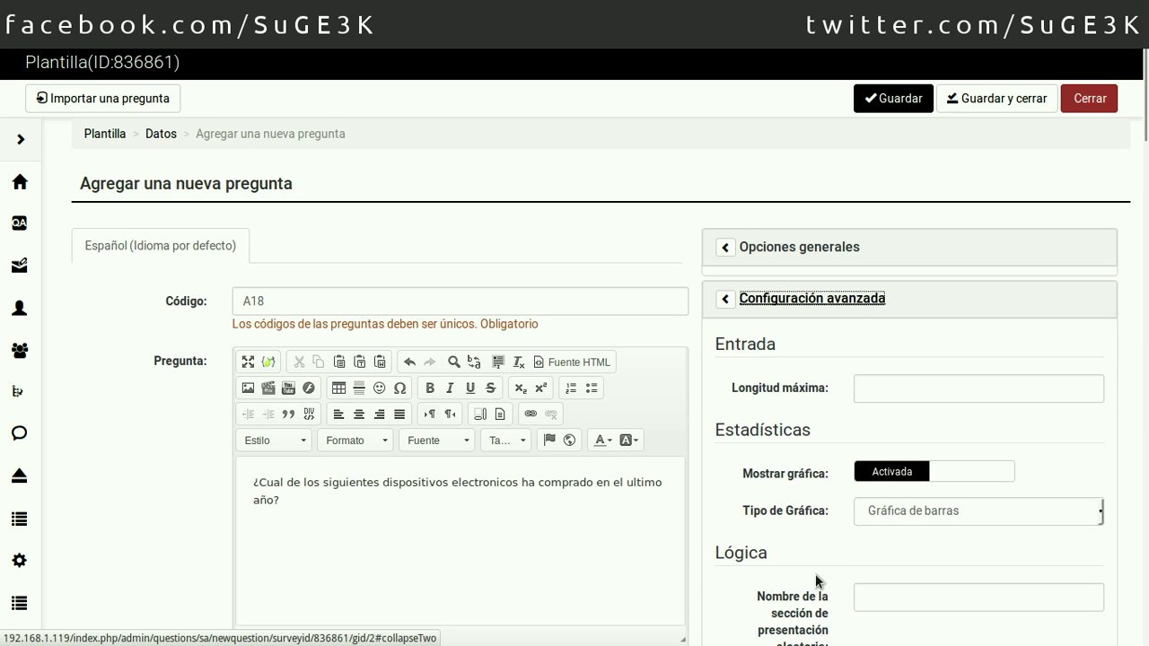
left_click(832, 244)
left_click(953, 292)
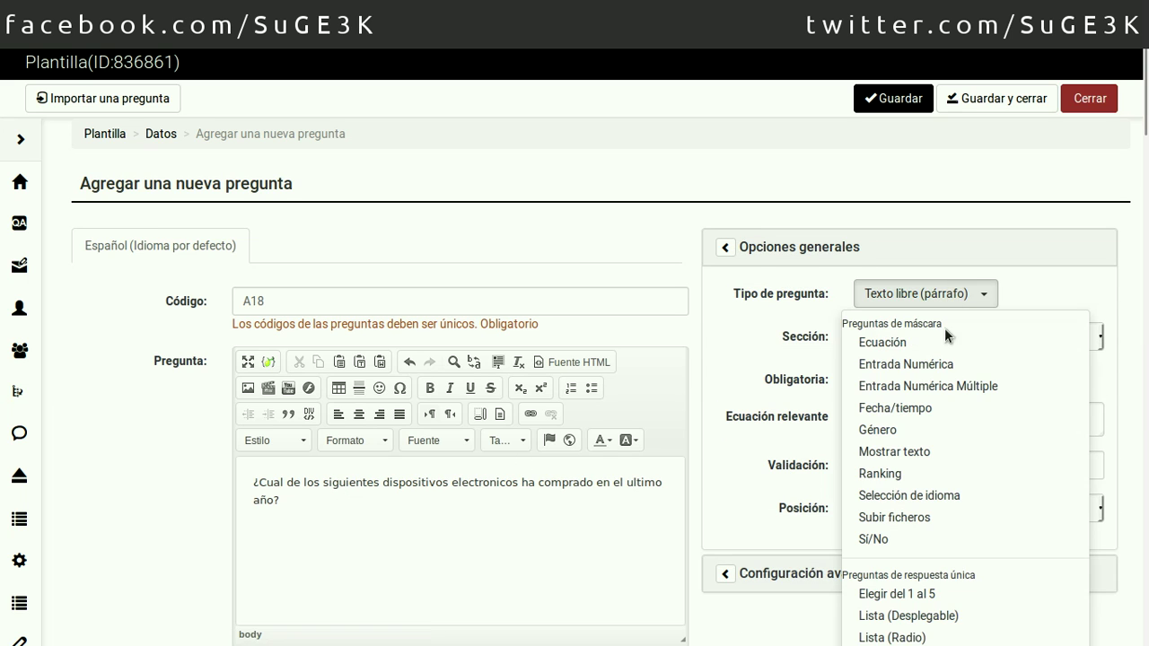
scroll(955, 482, "down", 5)
scroll(966, 460, "down", 3)
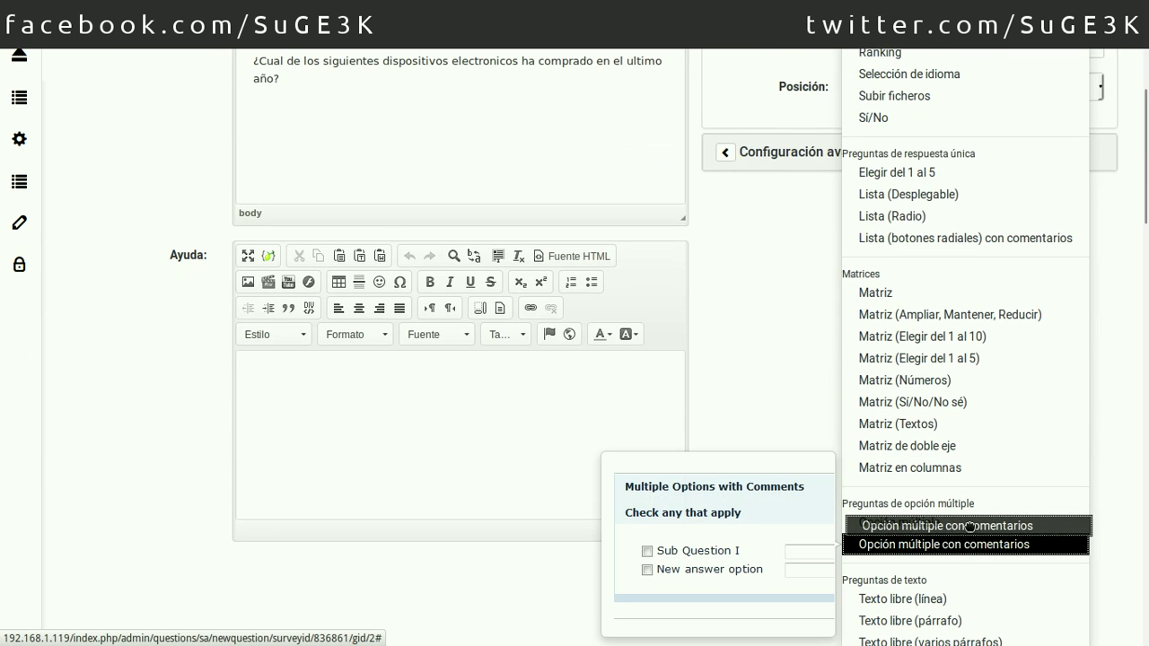
left_click(942, 522)
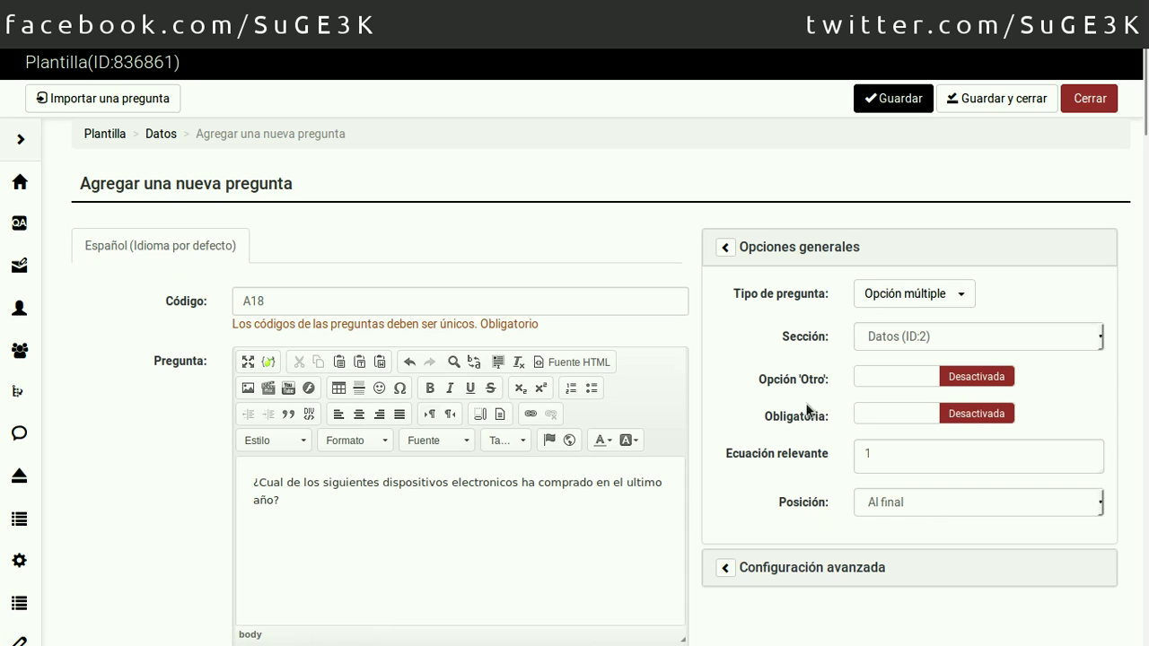
scroll(771, 453, "down", 2)
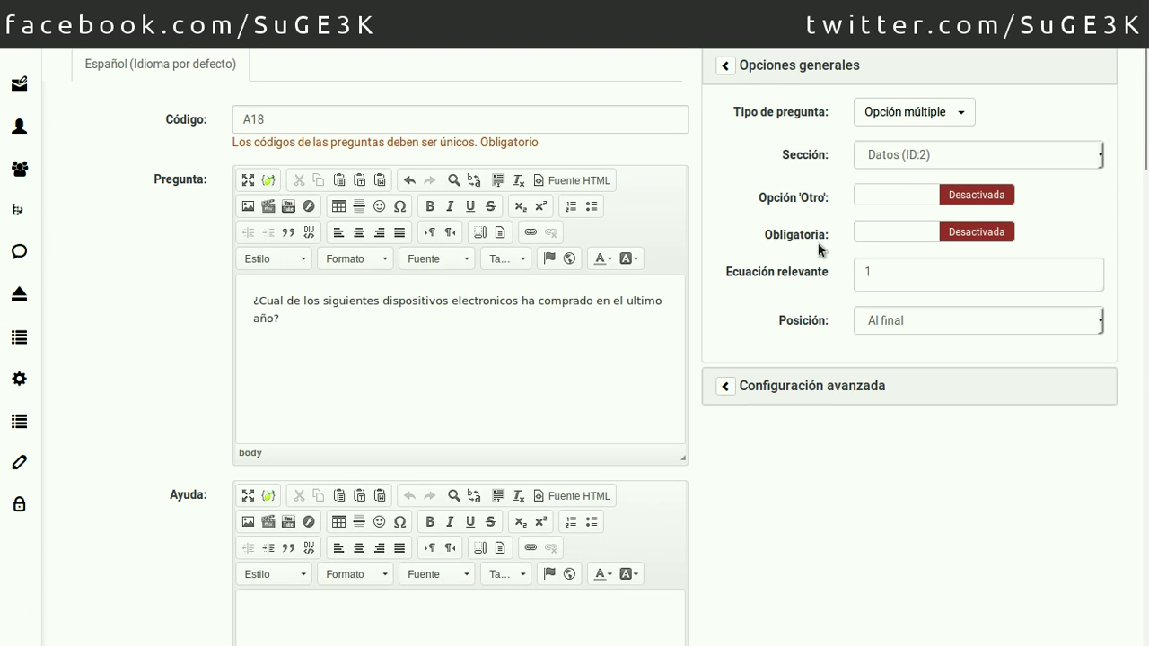
left_click(895, 198)
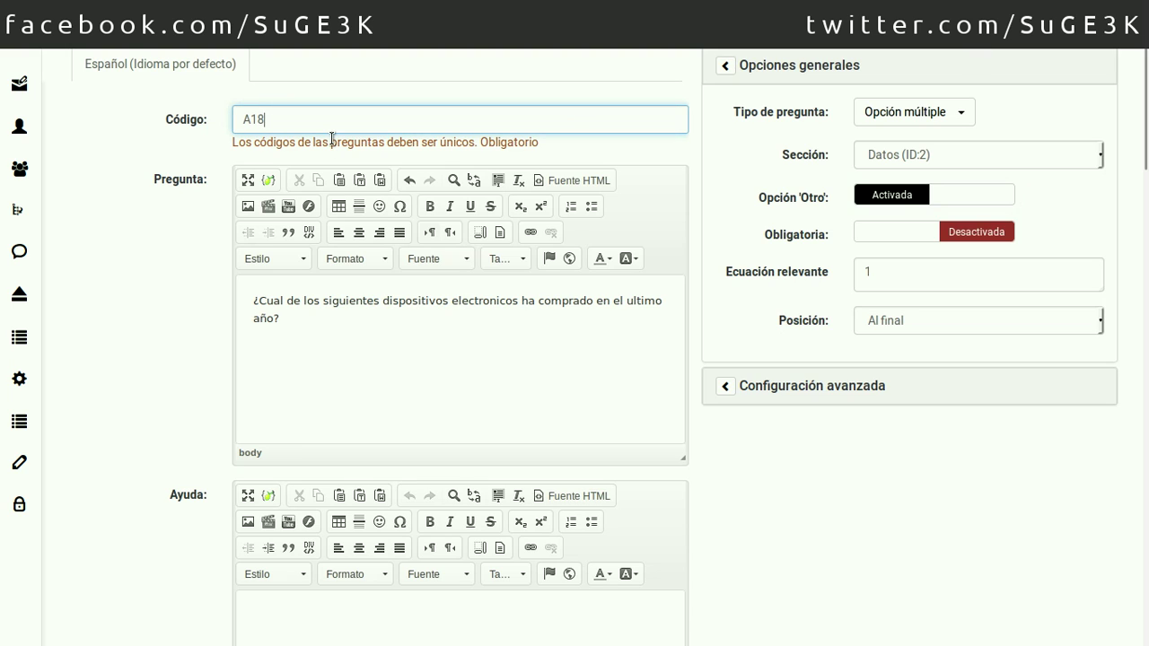
Change the code of the electronic devices question to A19 and save the question.
key("BackSpace")
type("9")
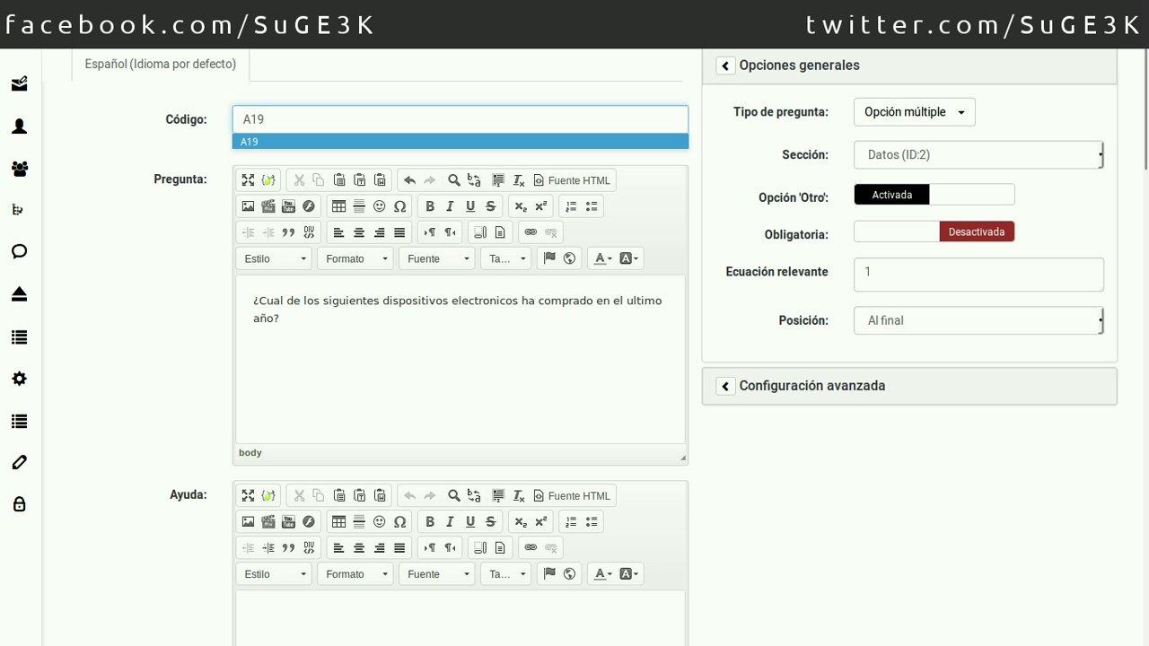
key("Return")
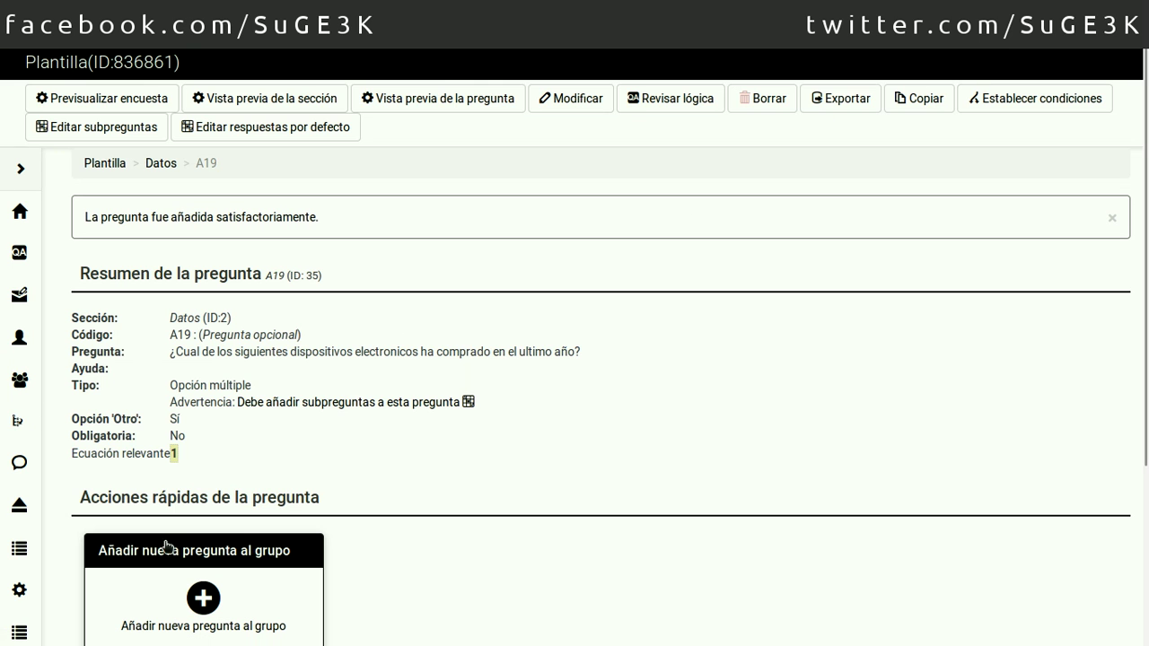
Start a mandatory new question with code A20 and type "Lista (botones radiales) con comentarios".
left_click(203, 597)
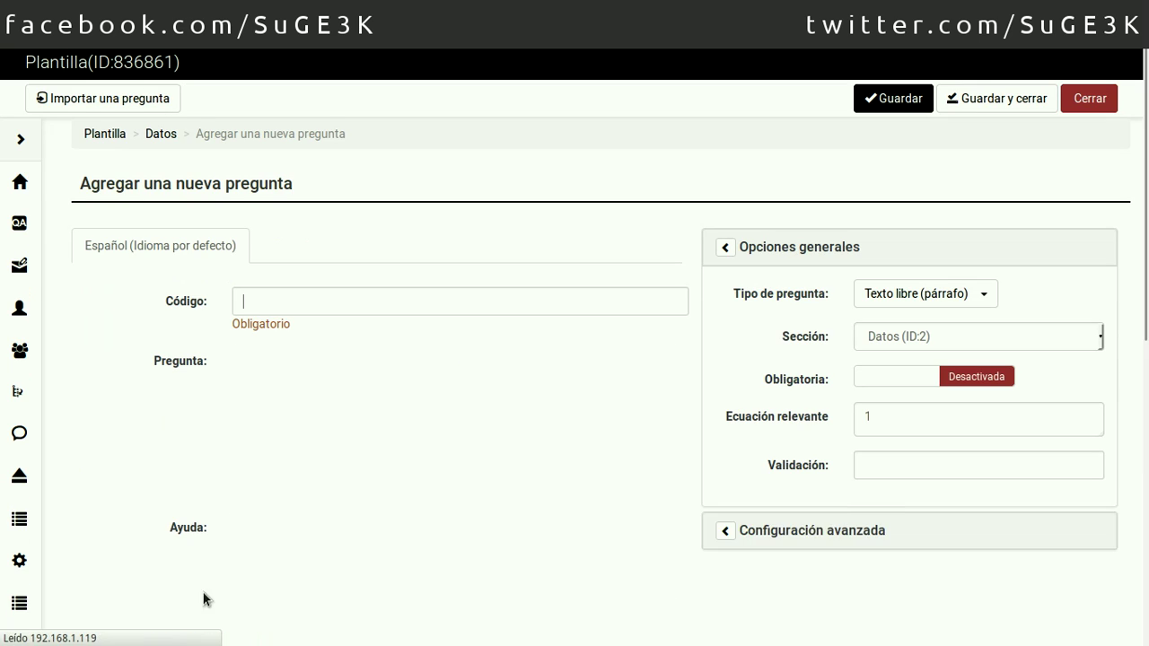
type("A20")
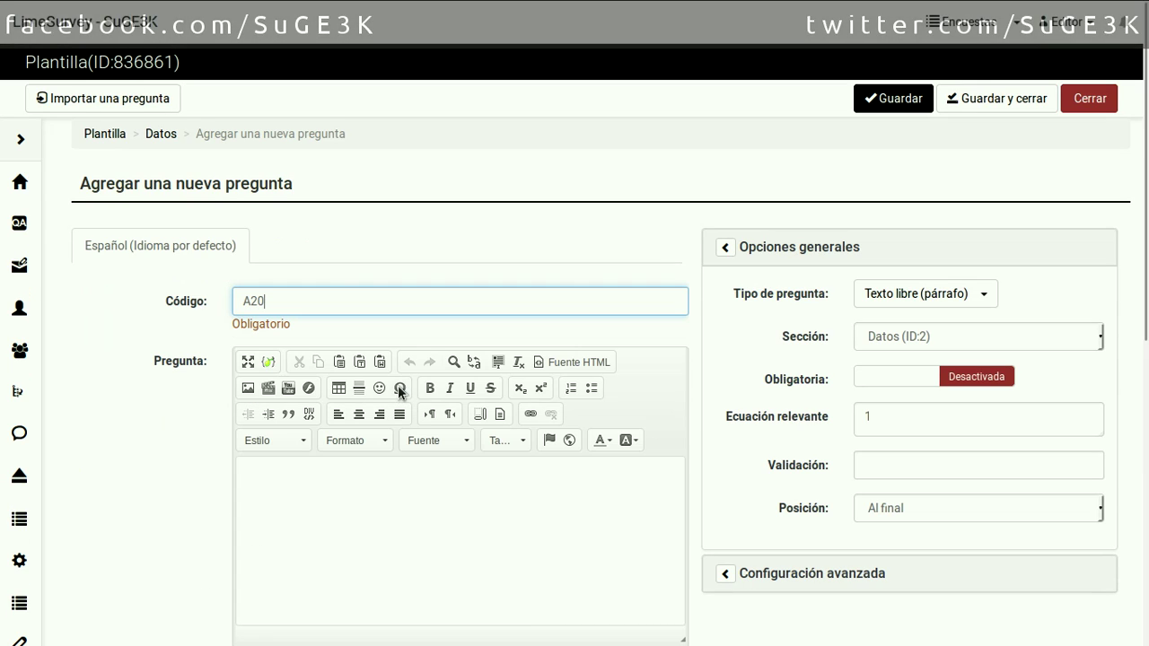
left_click(909, 289)
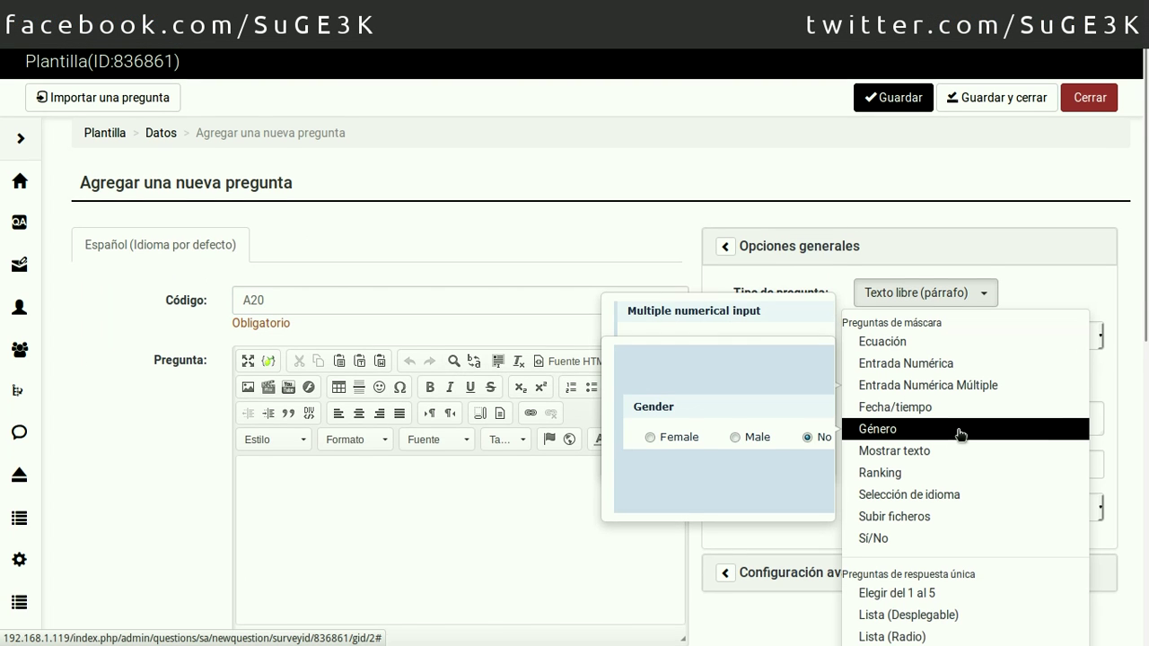
scroll(953, 440, "down", 2)
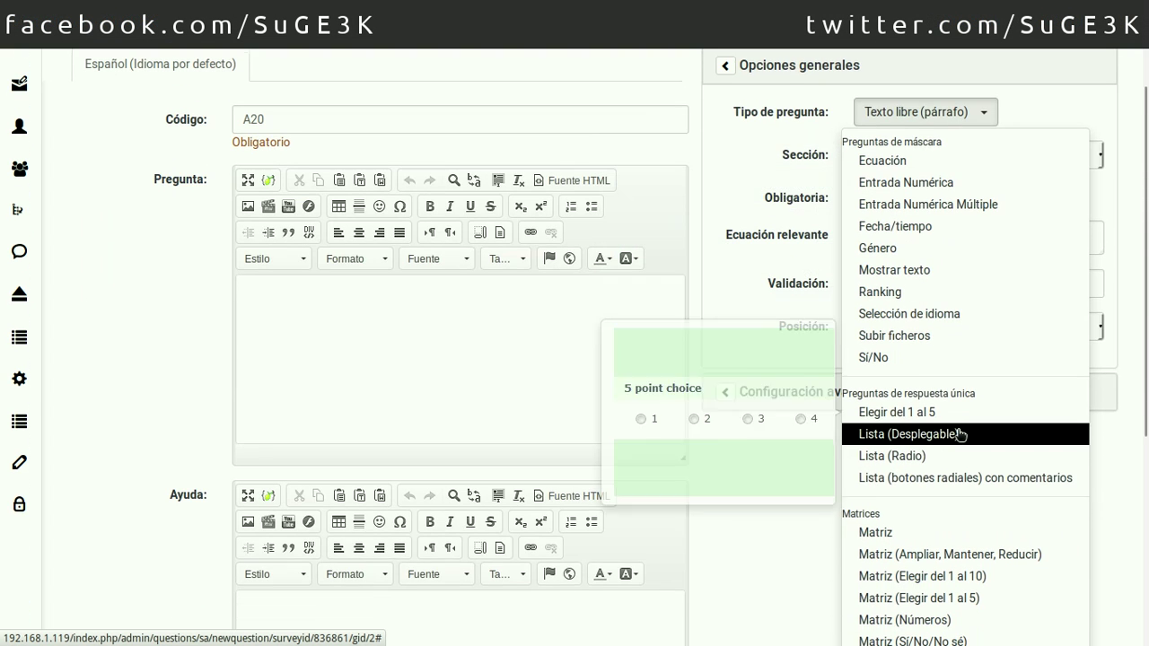
left_click(972, 479)
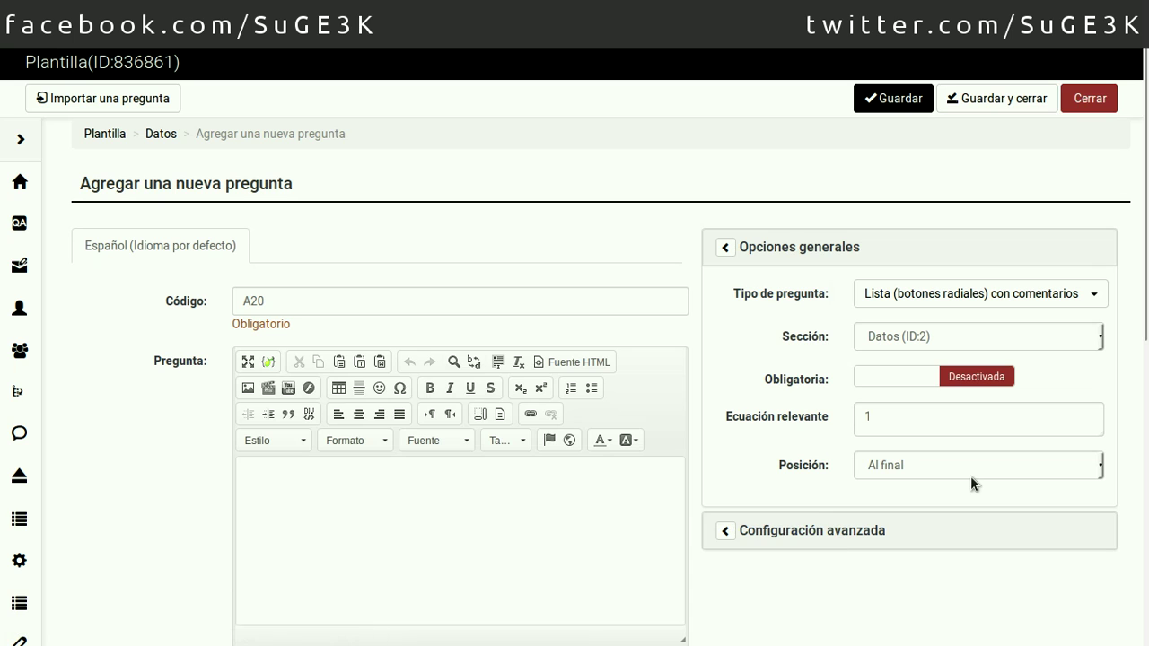
left_click(889, 380)
Examine the advanced configuration options for the radio list with comments and compare the available single-choice question types.
left_click(808, 531)
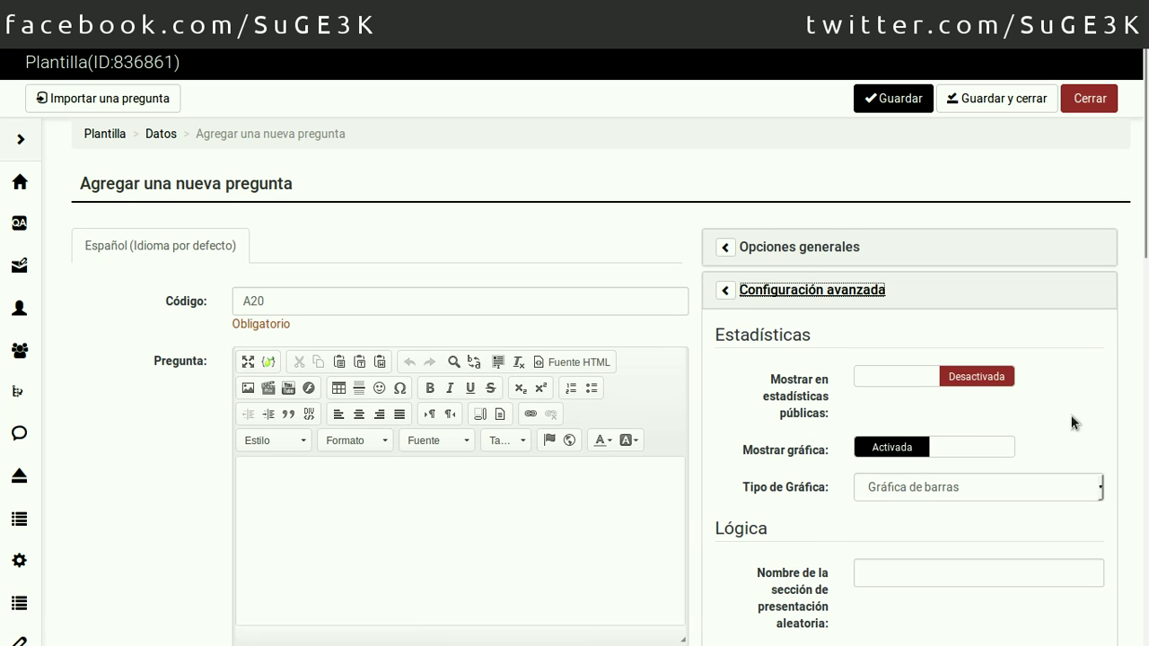
scroll(1071, 422, "down", 4)
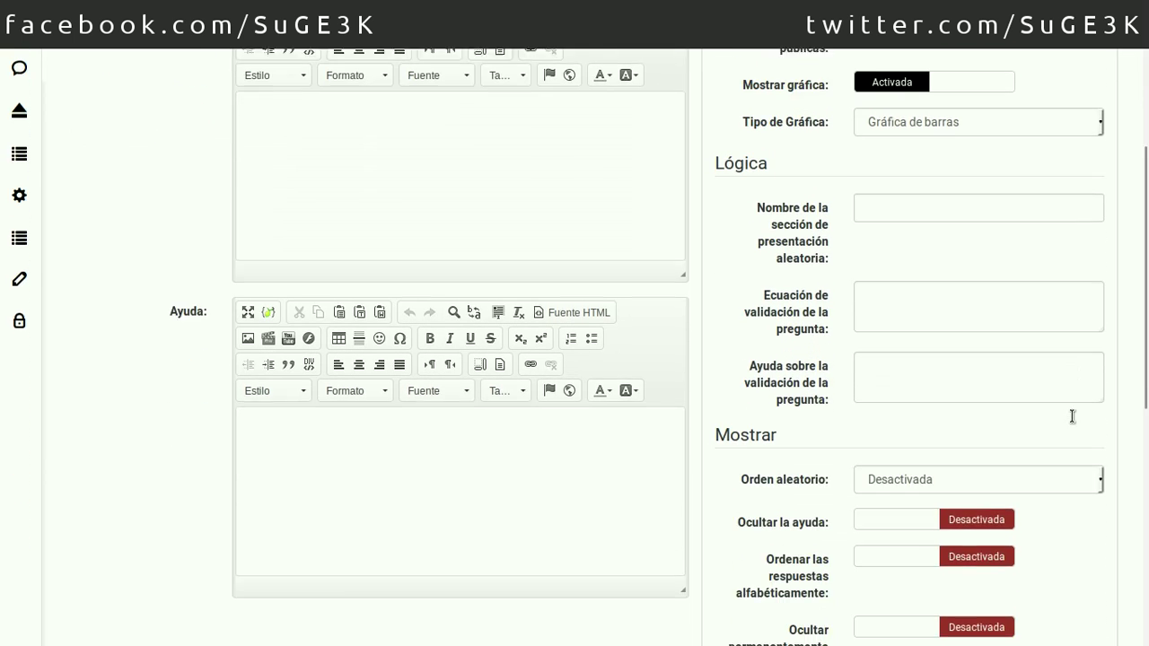
scroll(1072, 416, "down", 1)
scroll(1070, 413, "down", 1)
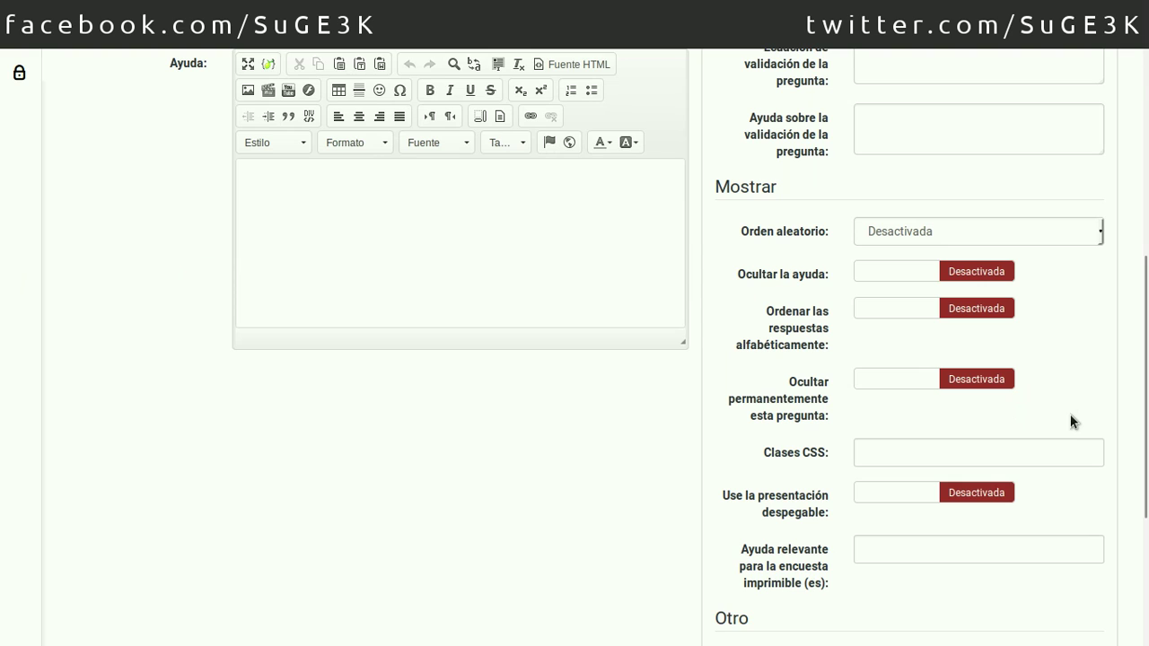
scroll(1066, 377, "down", 1)
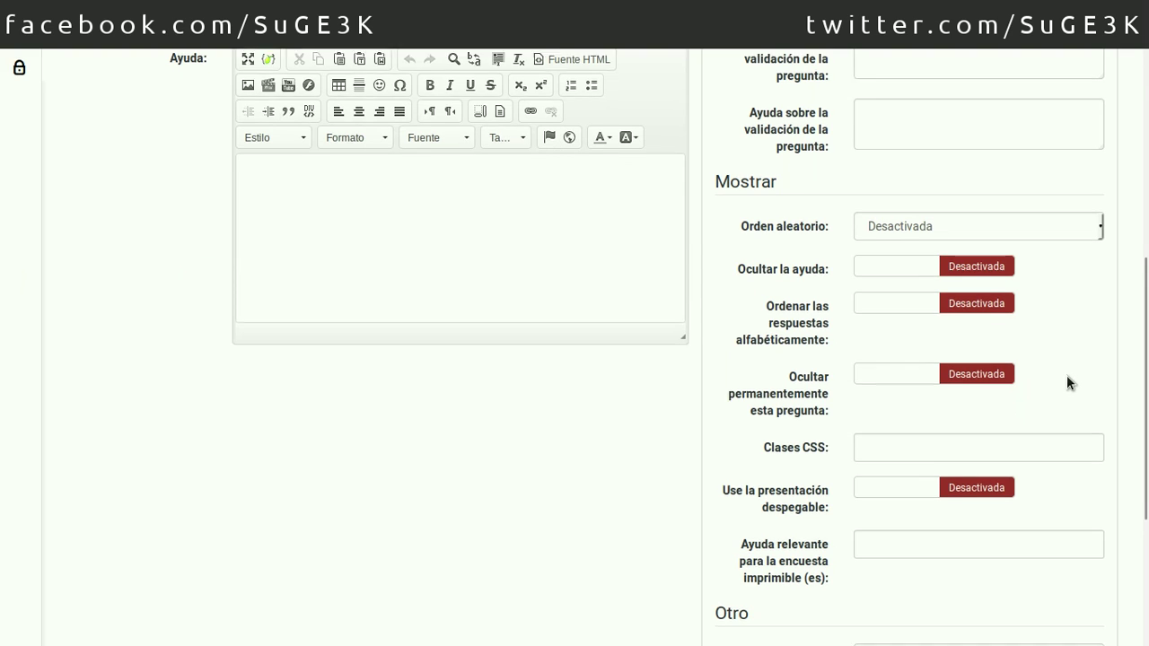
scroll(1068, 380, "up", 8)
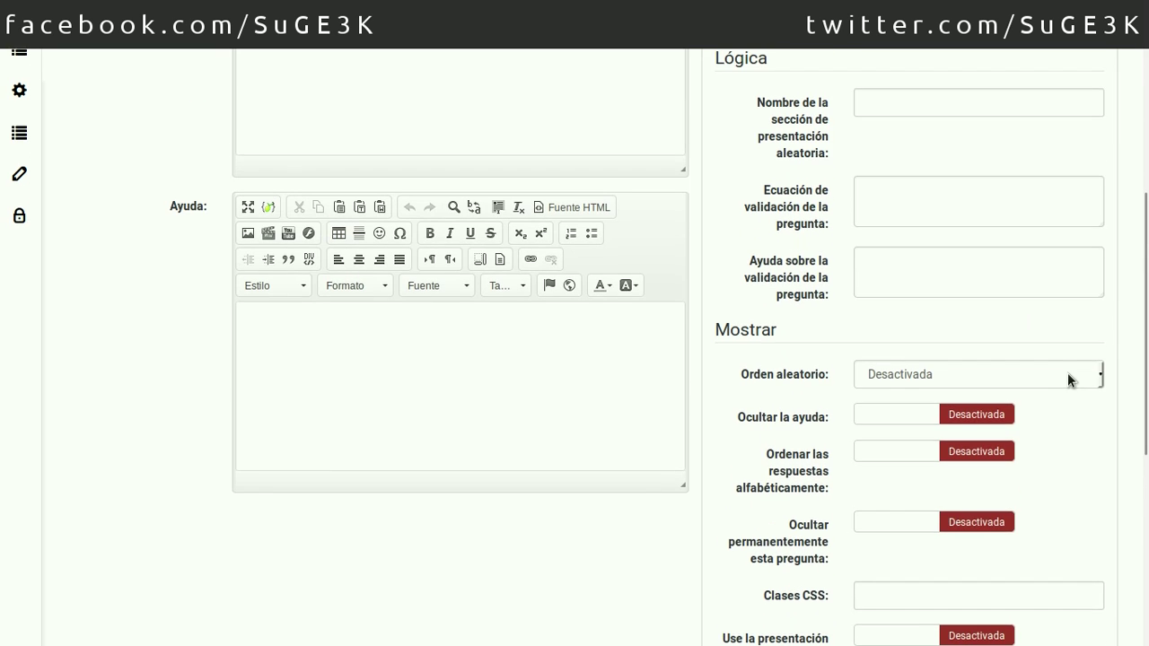
scroll(1068, 379, "up", 2)
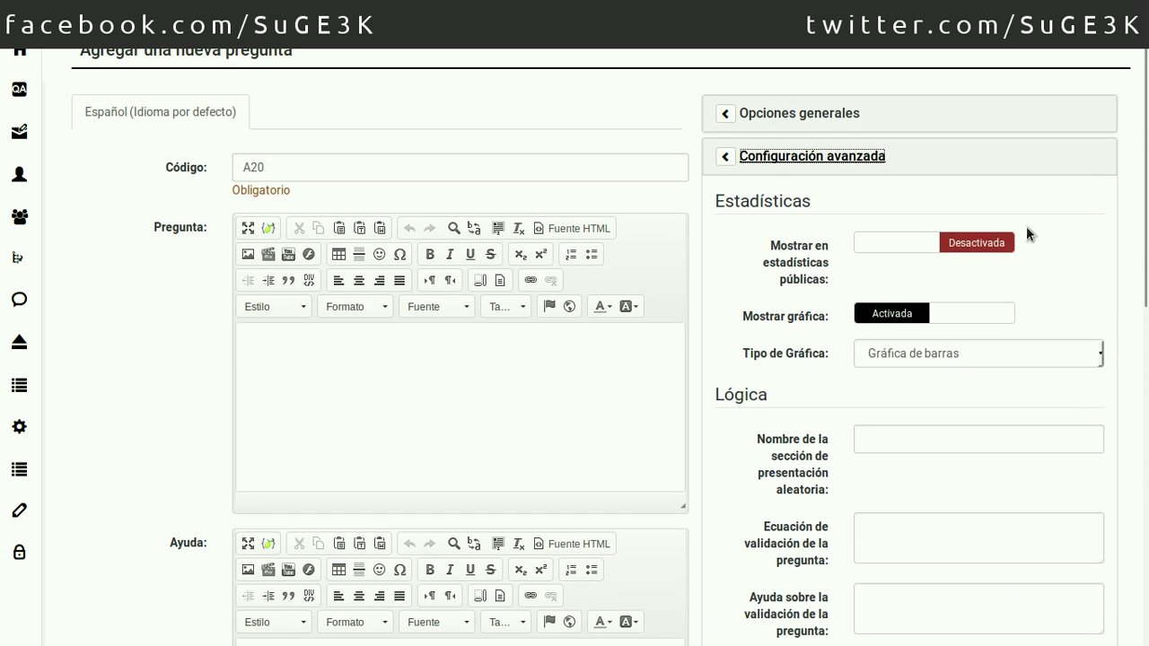
left_click(820, 115)
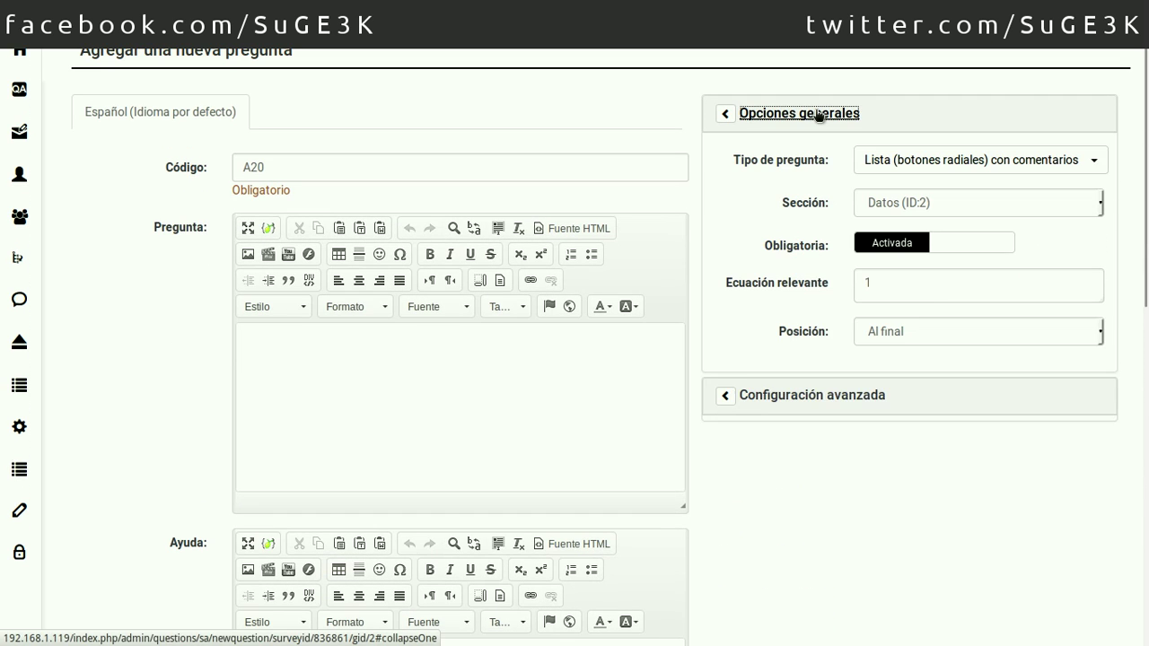
left_click(960, 162)
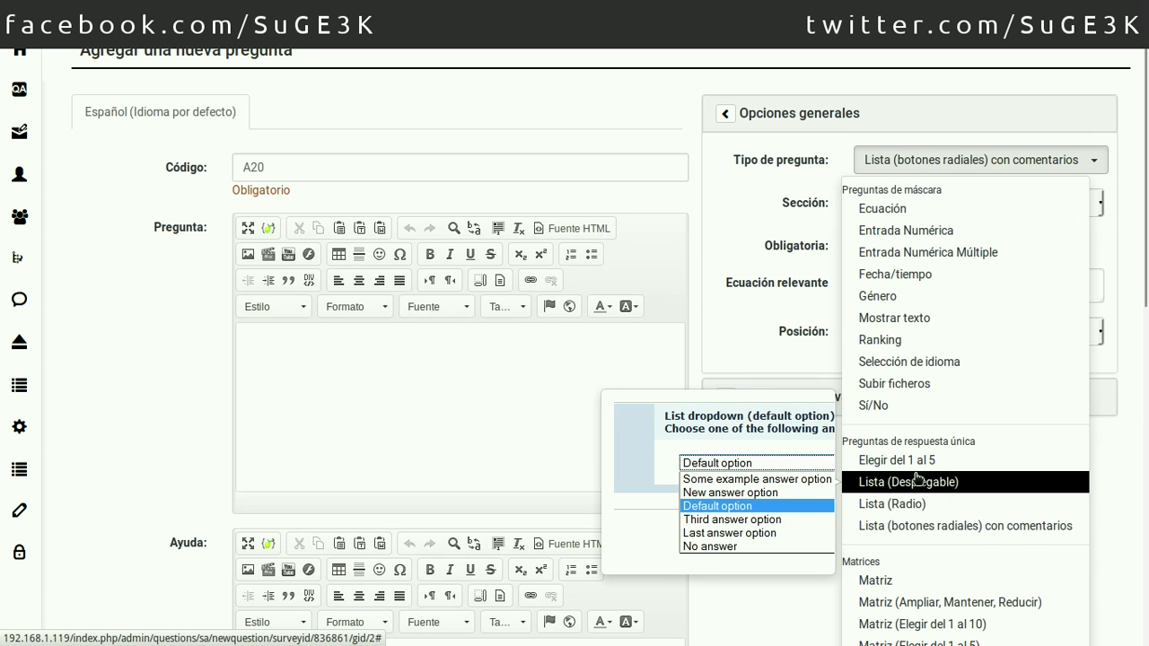
left_click(828, 119)
left_click(826, 159)
scroll(805, 433, "down", 1)
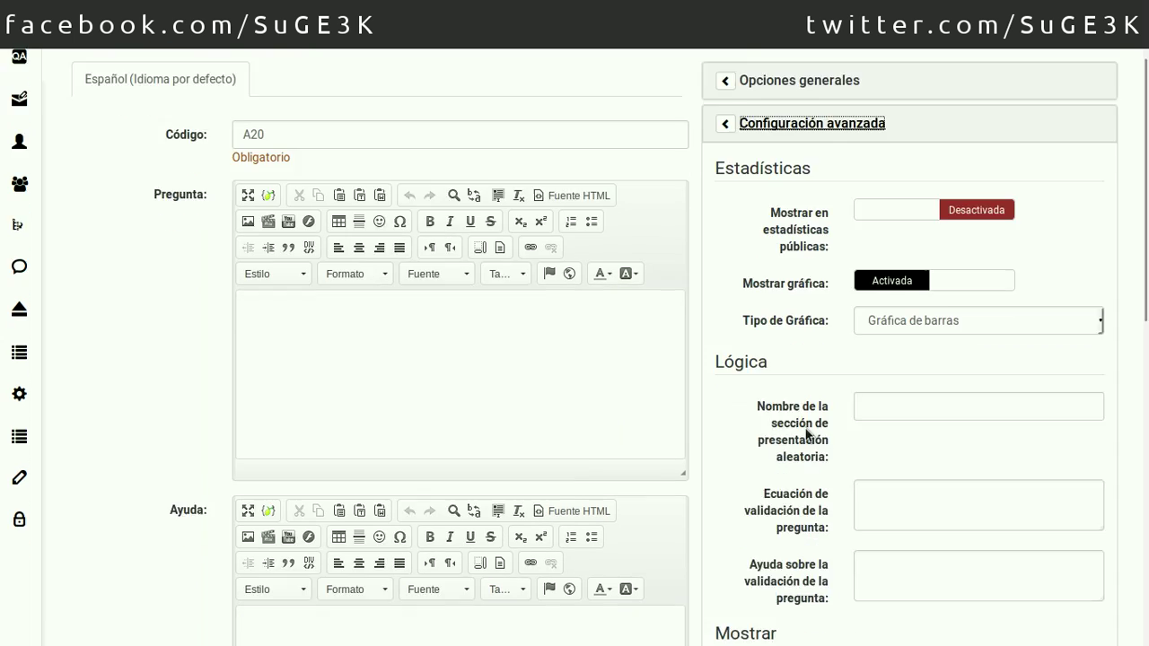
scroll(806, 434, "down", 5)
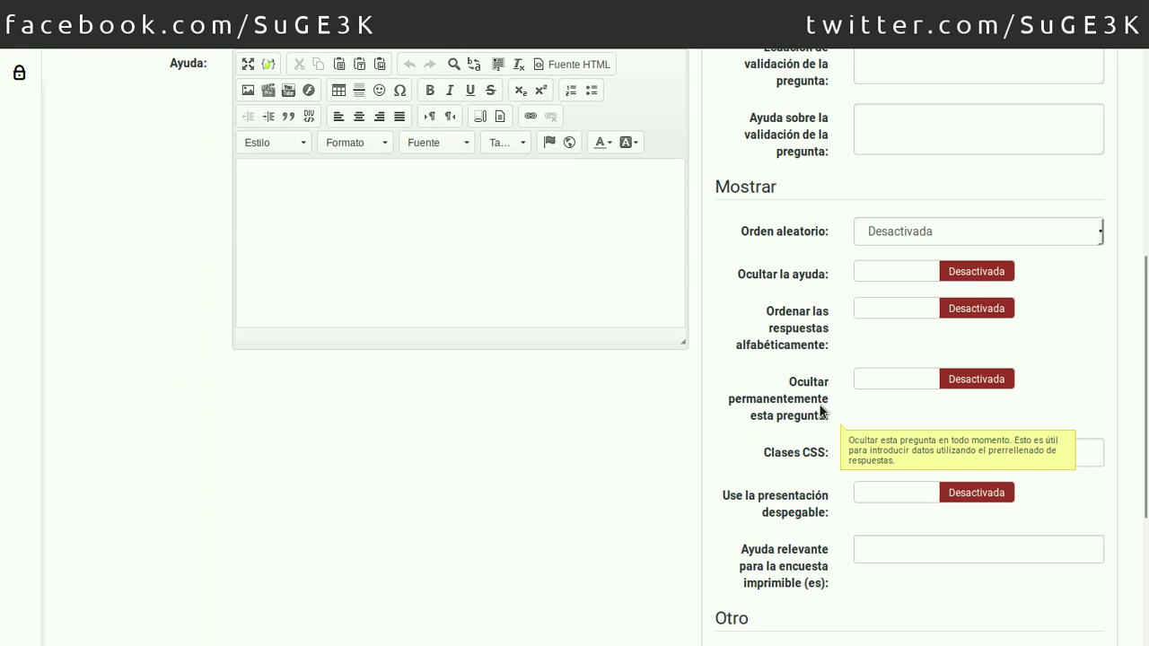
Enable the dropdown presentation for question A20, enter "Quien ha influenciado mas en su vida?" as its text and save it.
mouse_move(832, 494)
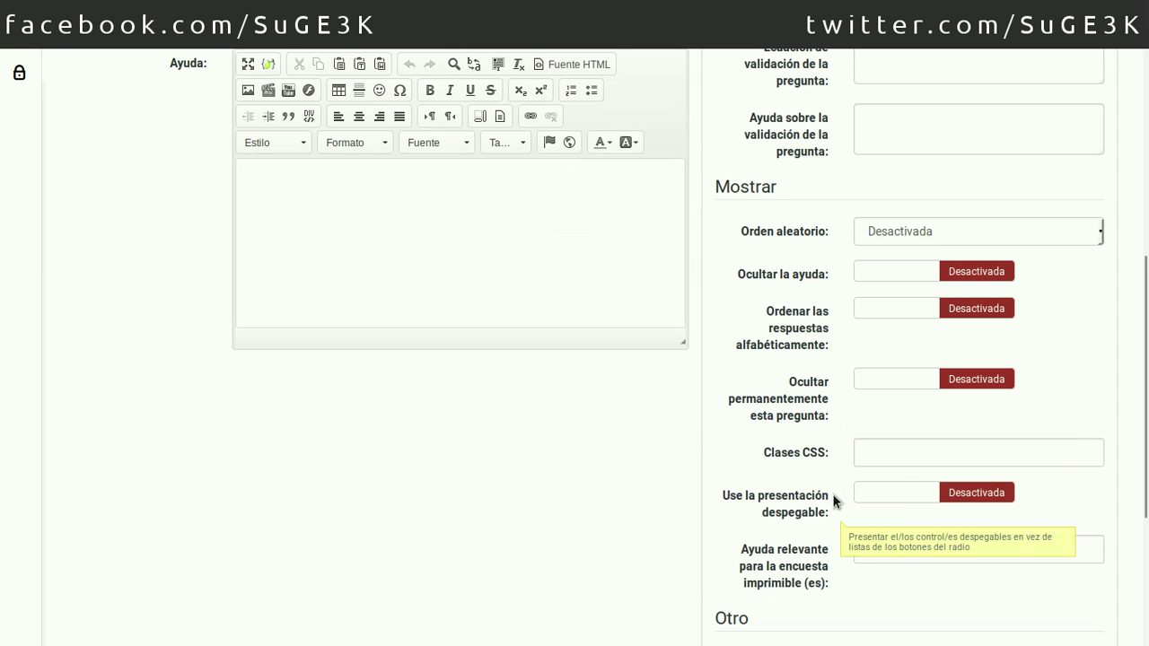
left_click(883, 500)
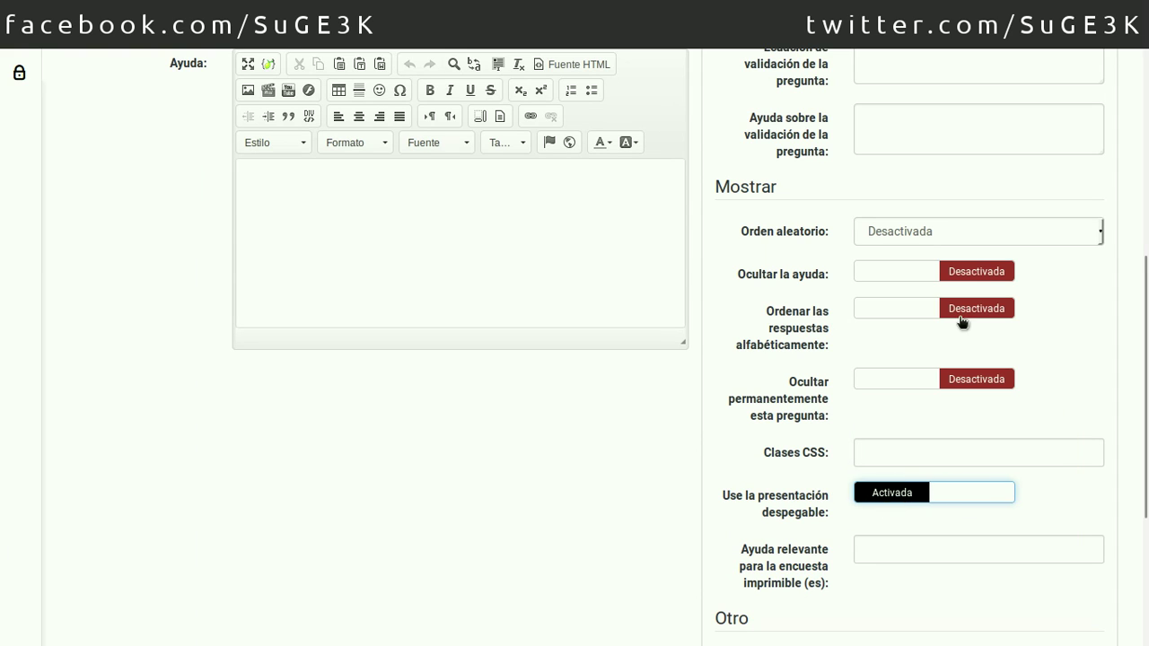
scroll(616, 260, "up", 5)
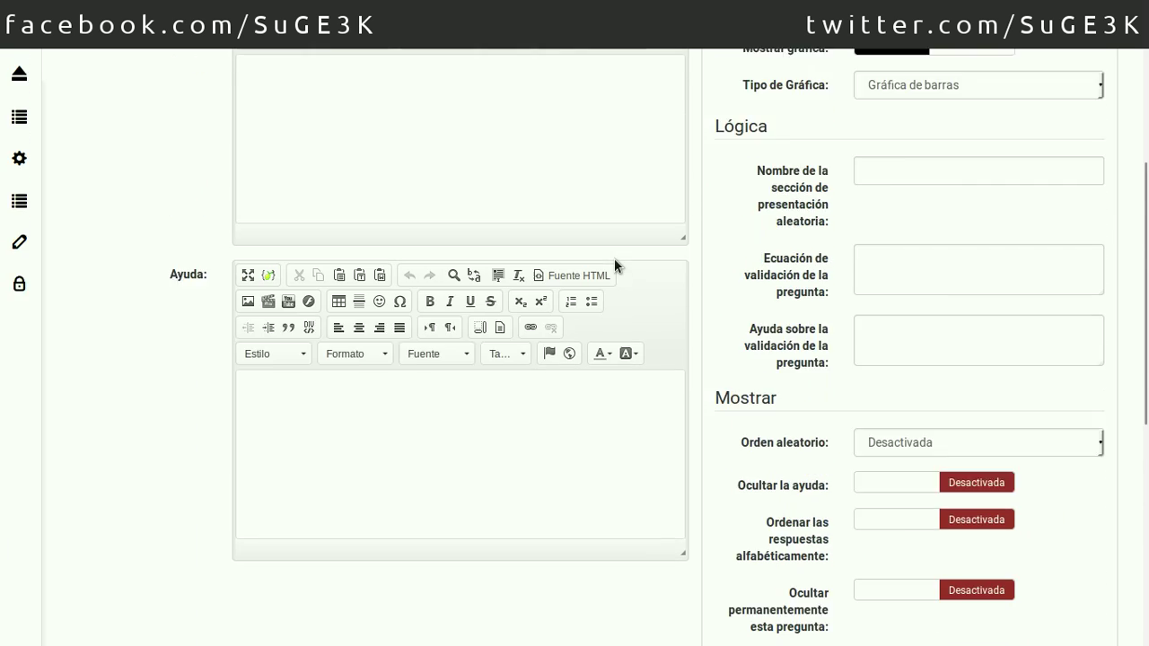
left_click(400, 354)
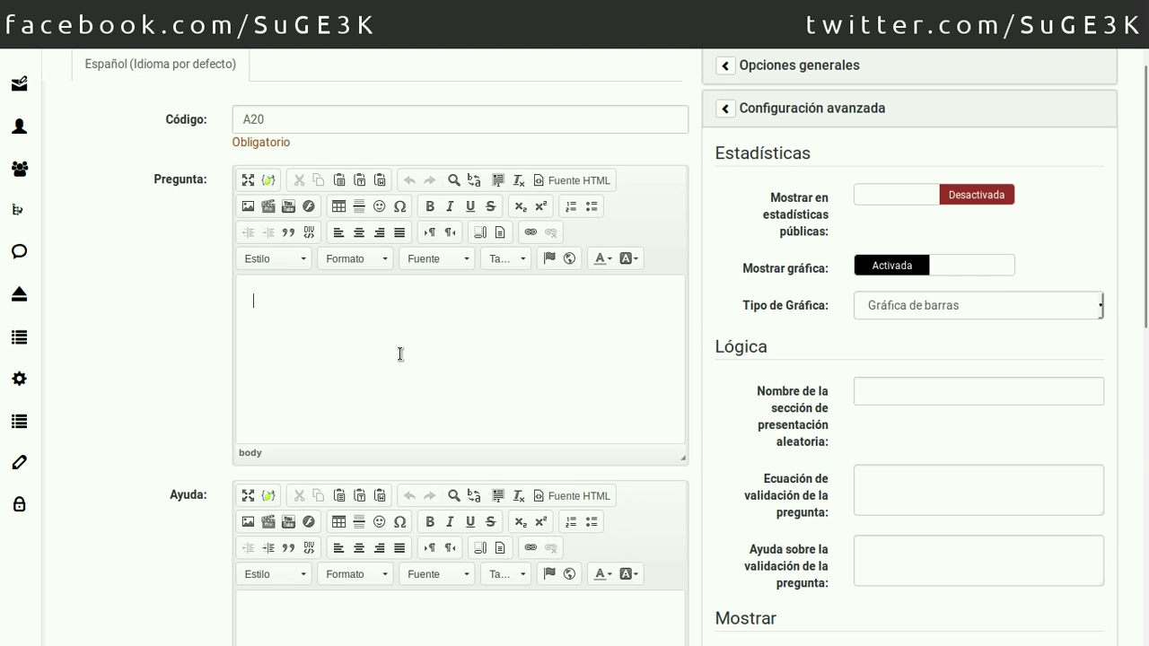
type("Quien ha influenciado mas en su vida?")
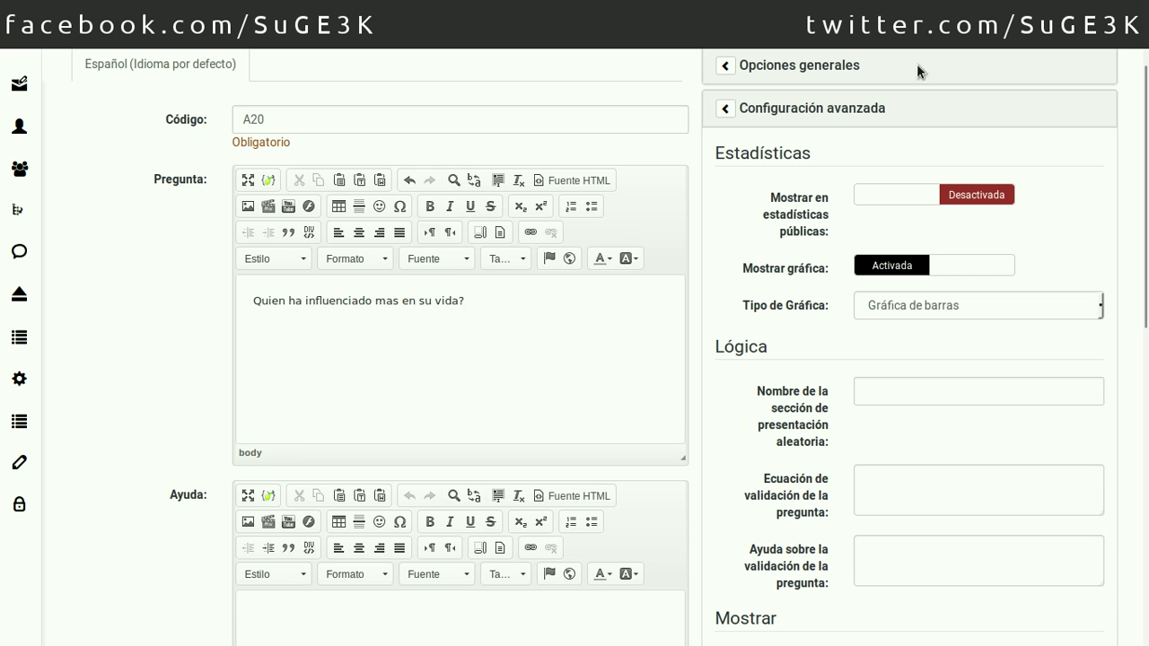
left_click(1054, 31)
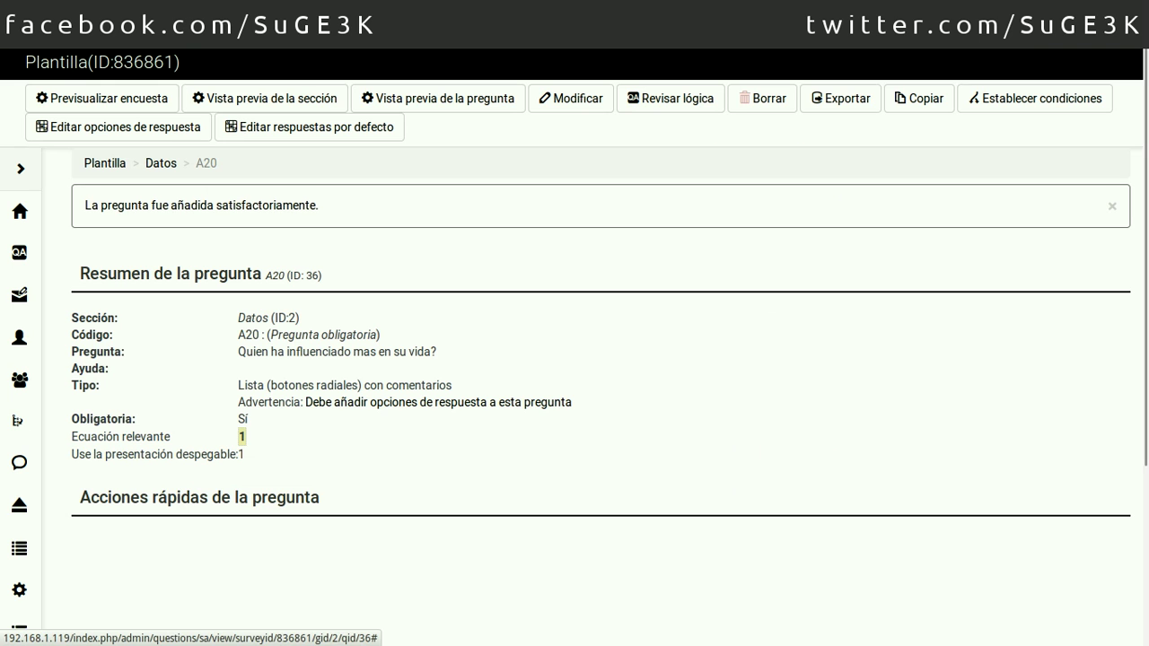
Replace the sample answer option of question A20 with La Television, La Radio, Mi Familia and El Internet using quick add.
left_click(126, 124)
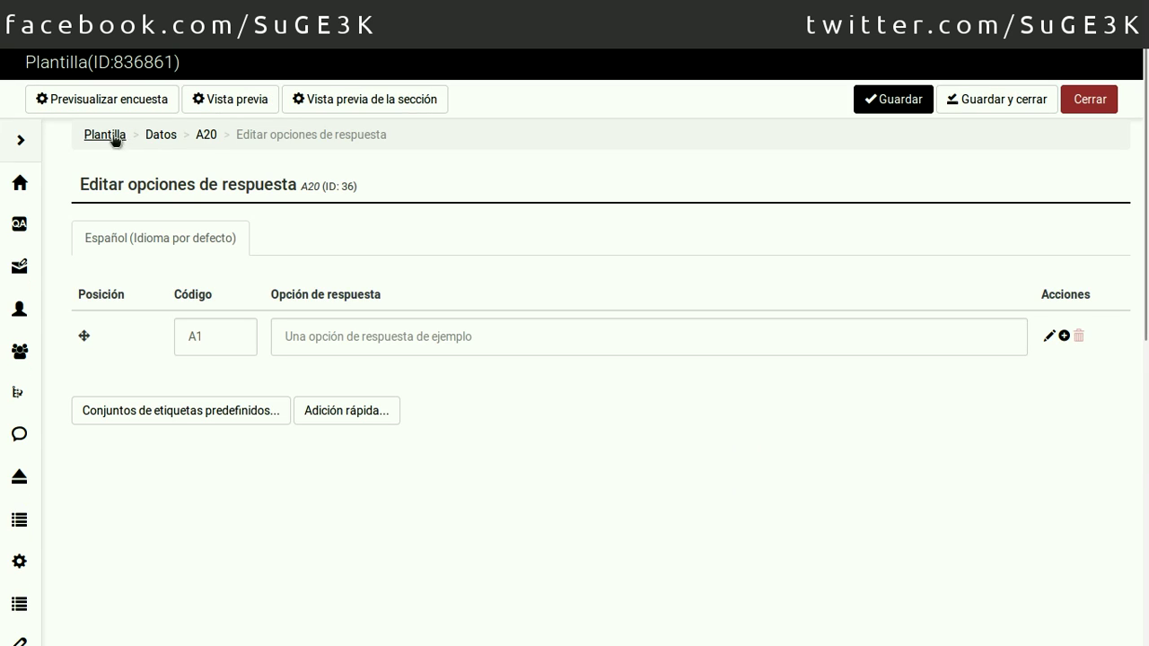
left_click(377, 413)
type("La ")
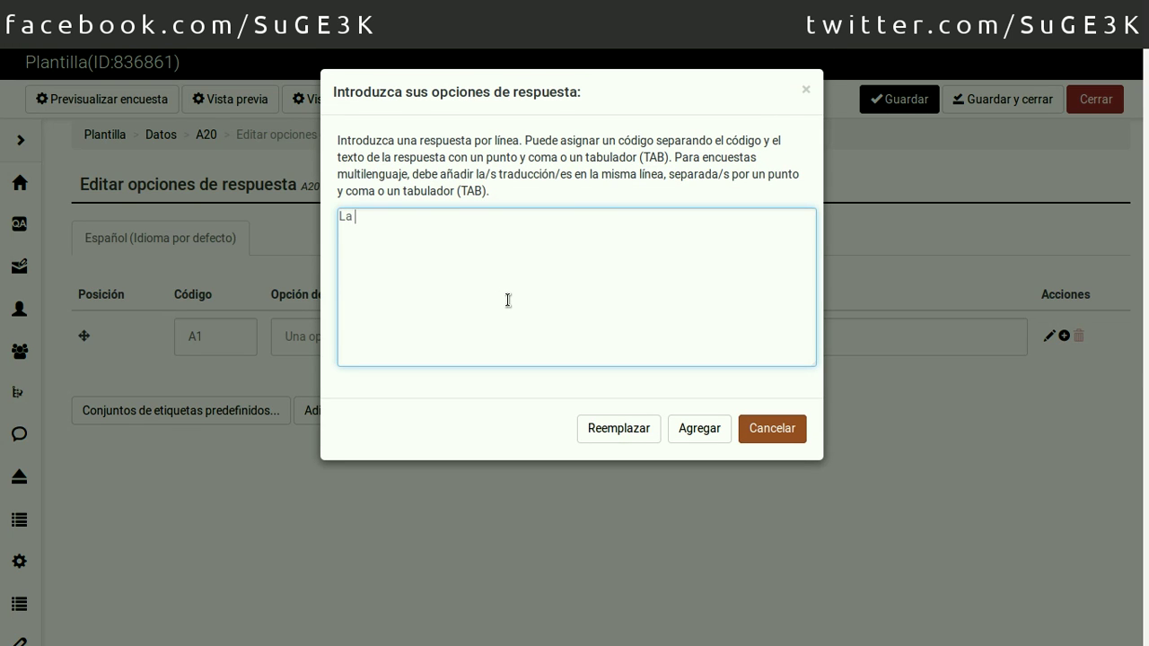
type("Television")
key("Return")
type("La Radio")
key("Return")
type("Mi")
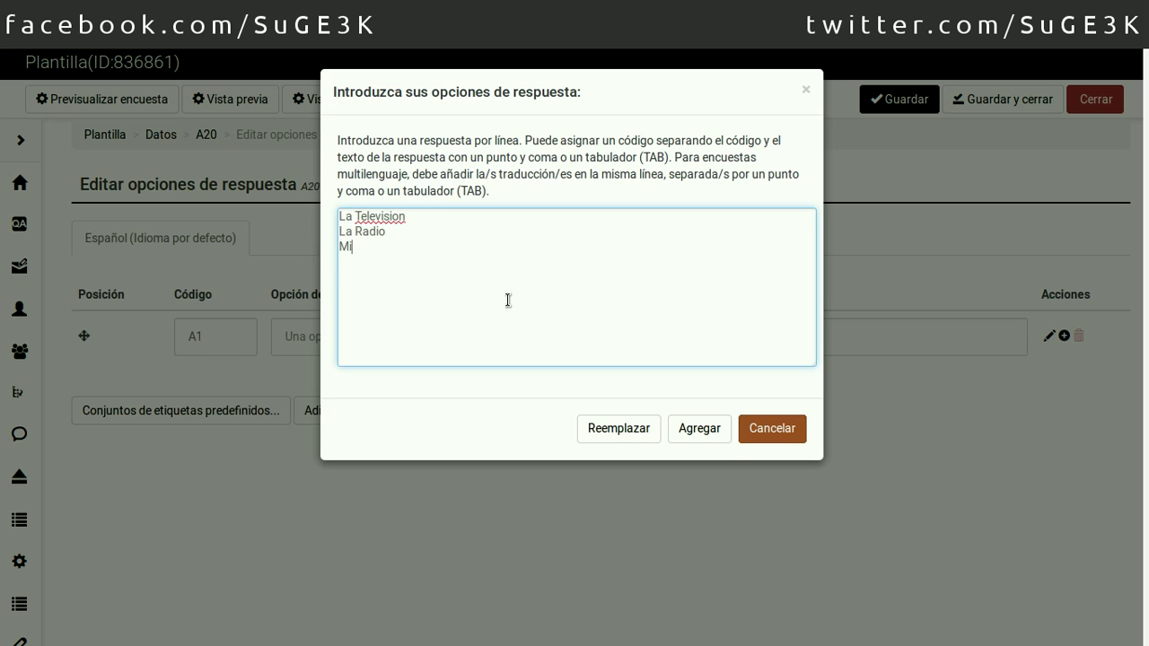
type(" Familia")
key("Return")
type("El Internet")
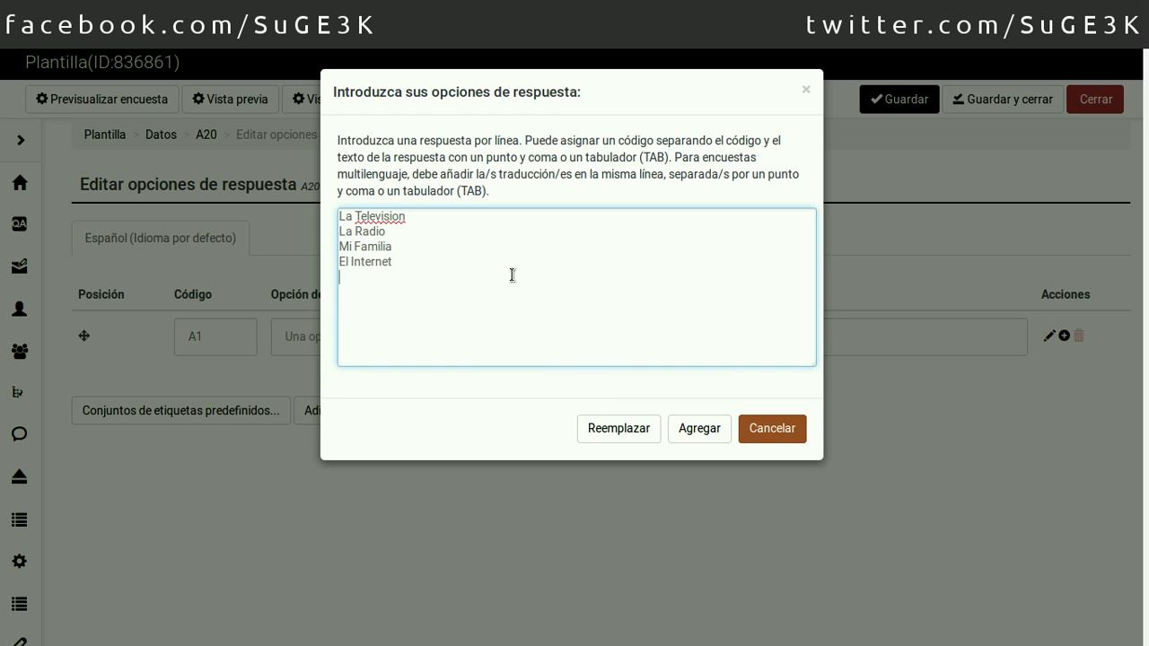
left_click(587, 426)
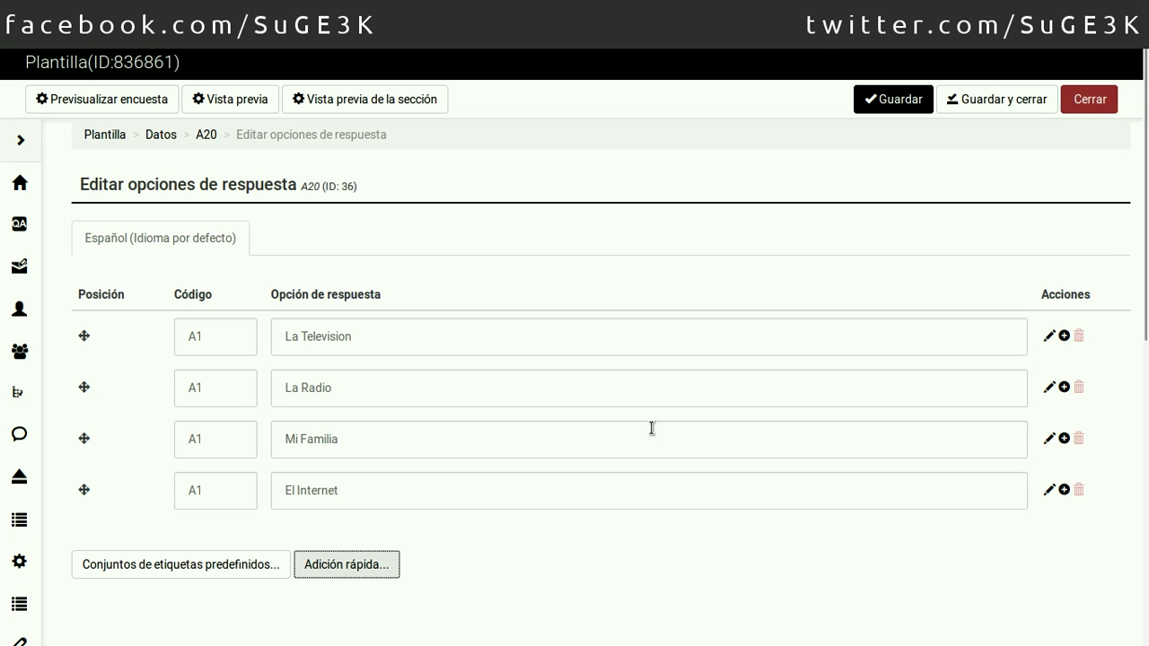
Set the codes of La Radio, Mi Familia and El Internet to A2, A3 and A4, and save and close the answer options.
left_click(1002, 110)
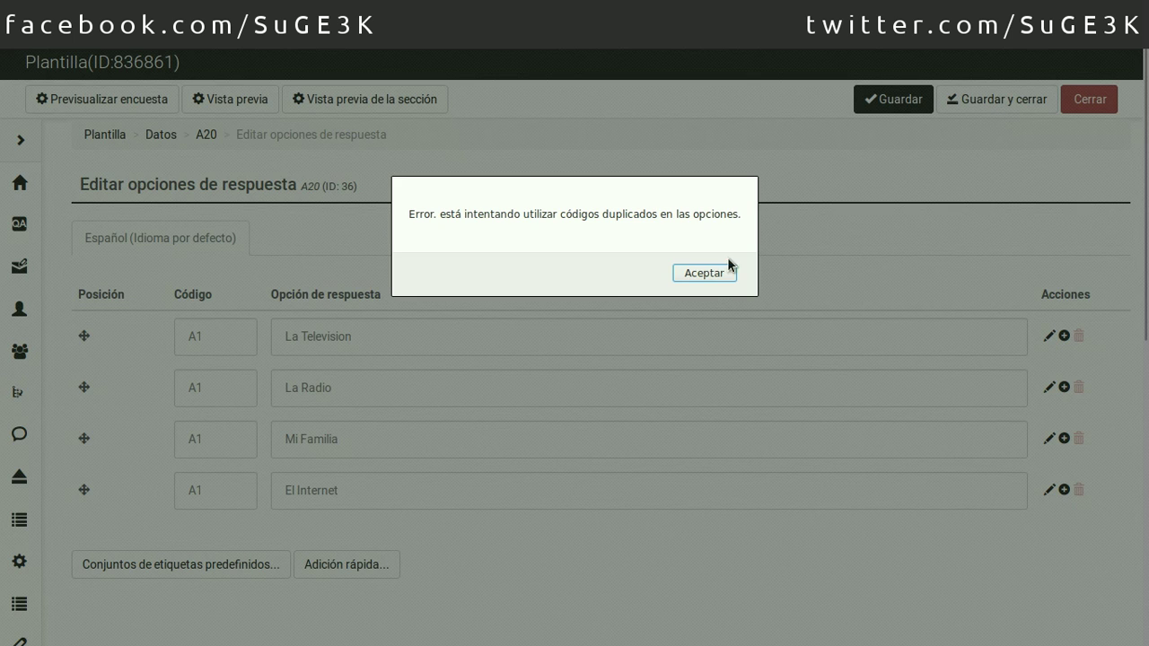
left_click(703, 273)
left_click(210, 343)
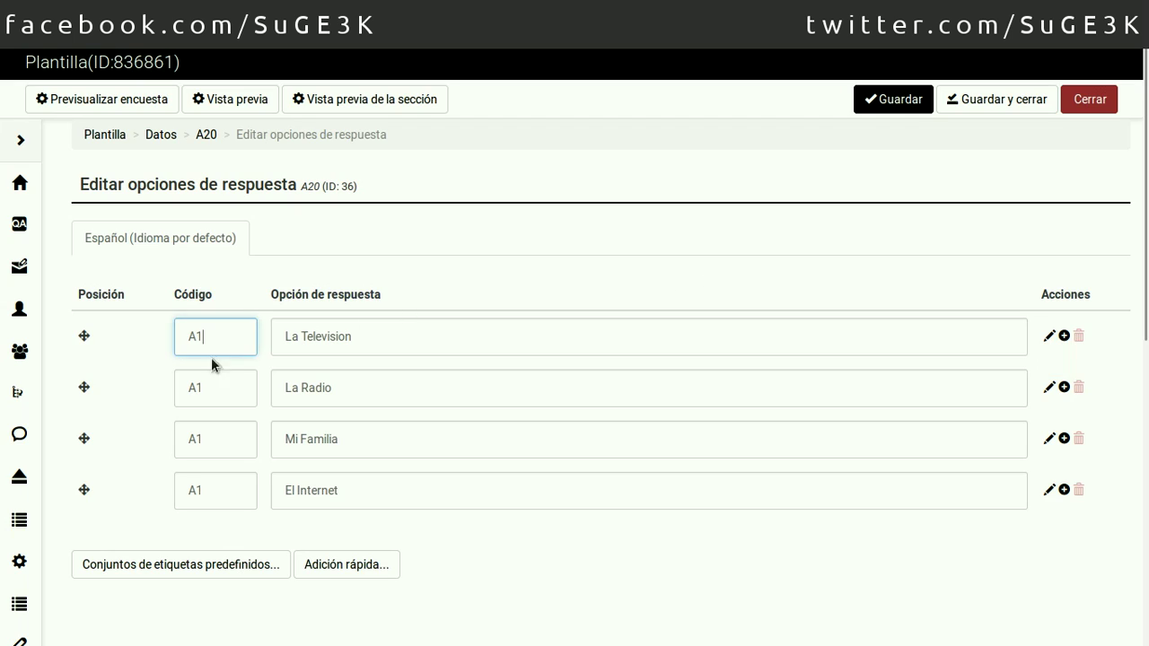
left_click(225, 388)
key("BackSpace")
type("2")
left_click(221, 439)
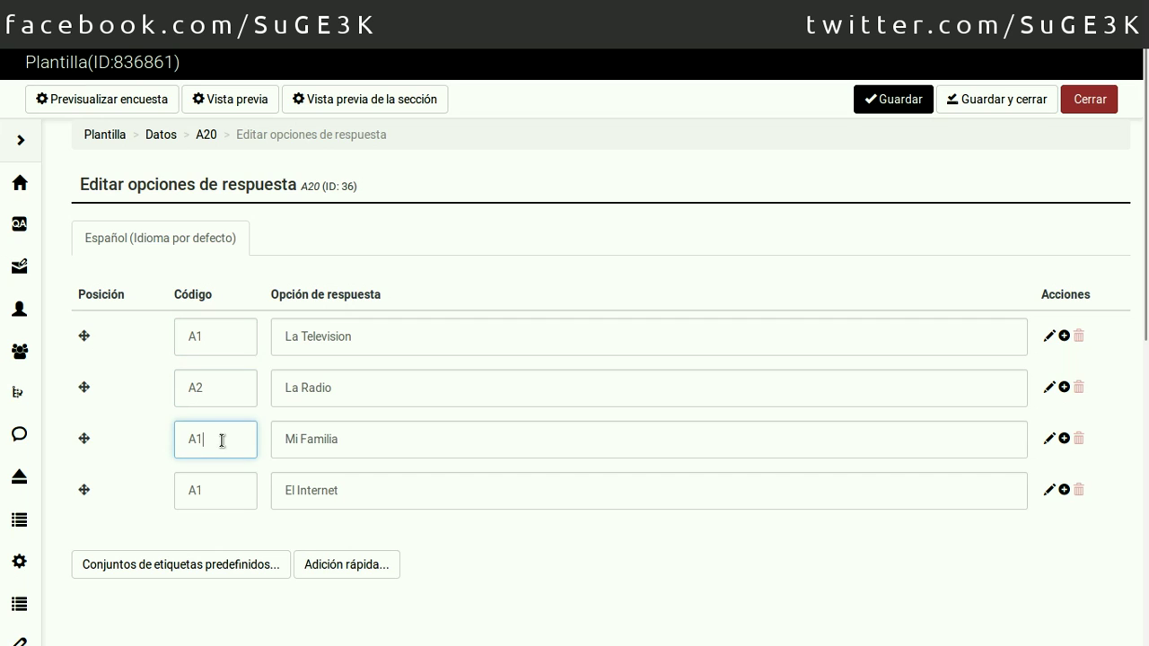
key("BackSpace")
type("3")
left_click(218, 490)
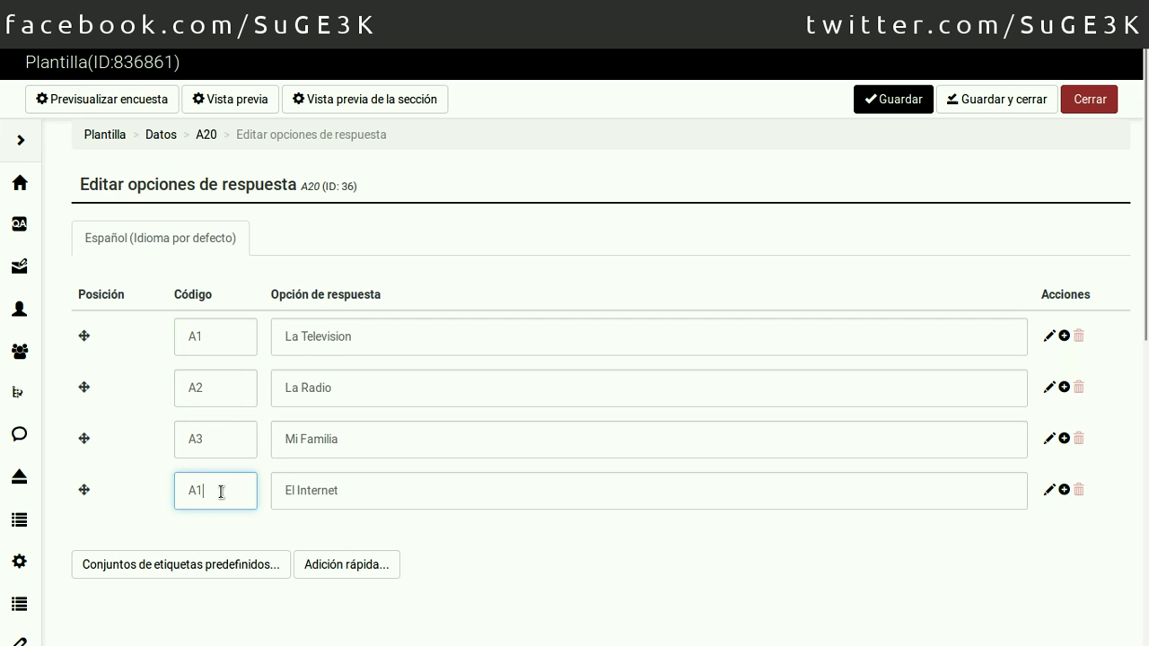
key("BackSpace")
type("4")
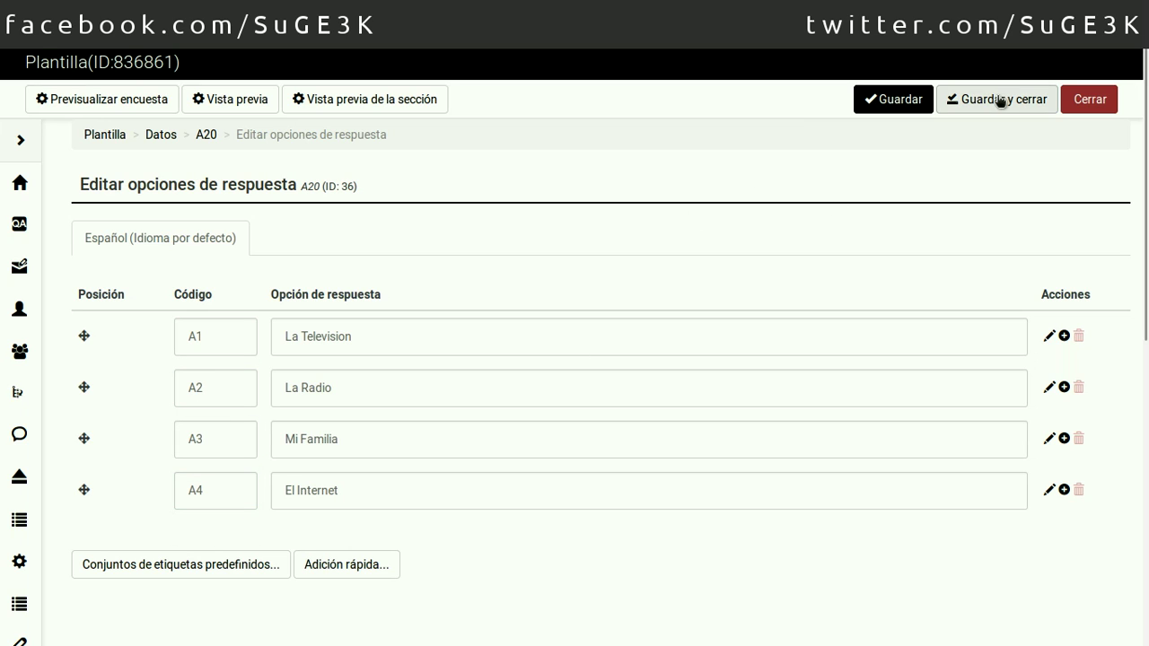
left_click(998, 99)
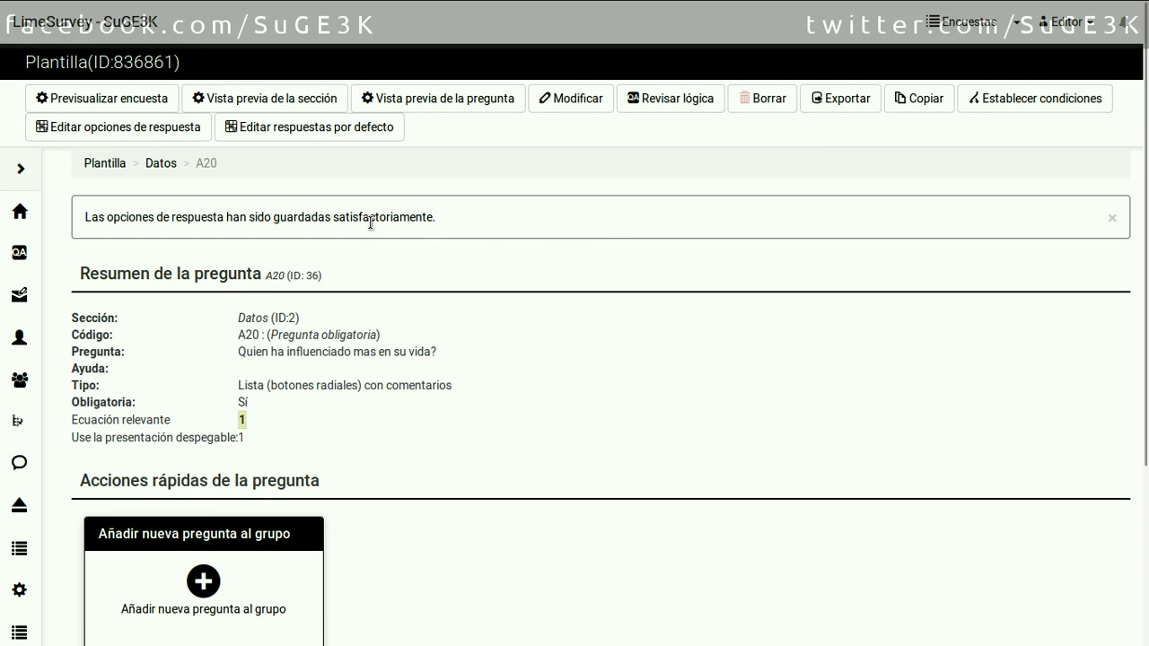
Preview the question section and check Empresa 1, Empresa 2 and Empresa 3 in the question about the last three companies.
left_click(267, 100)
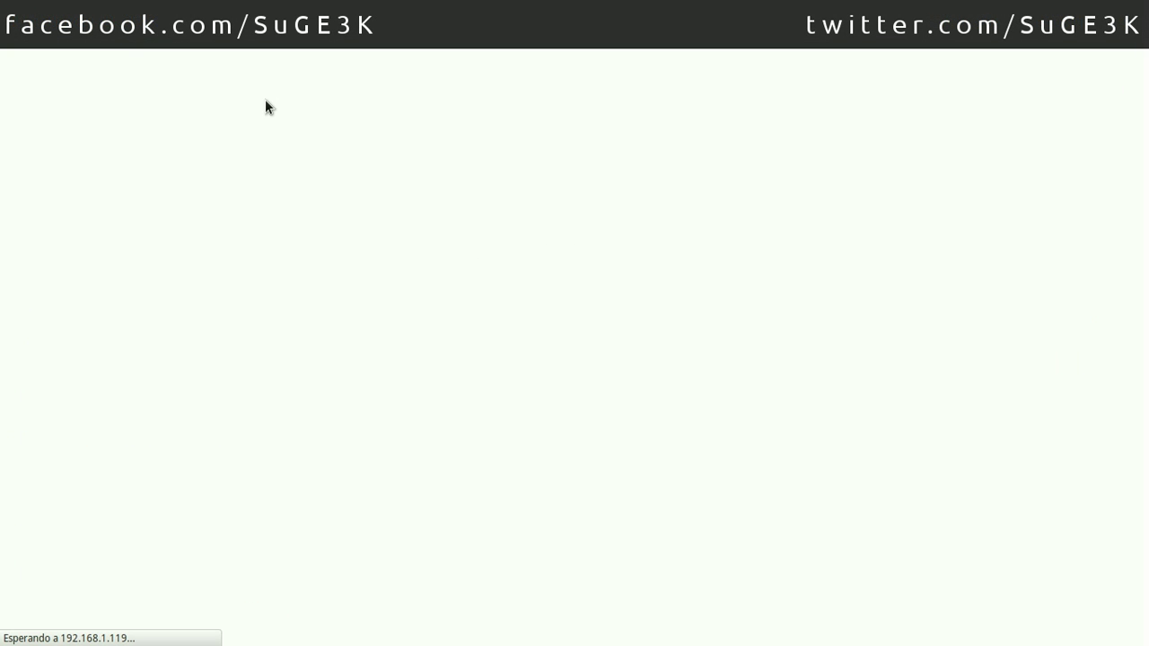
scroll(809, 283, "down", 20)
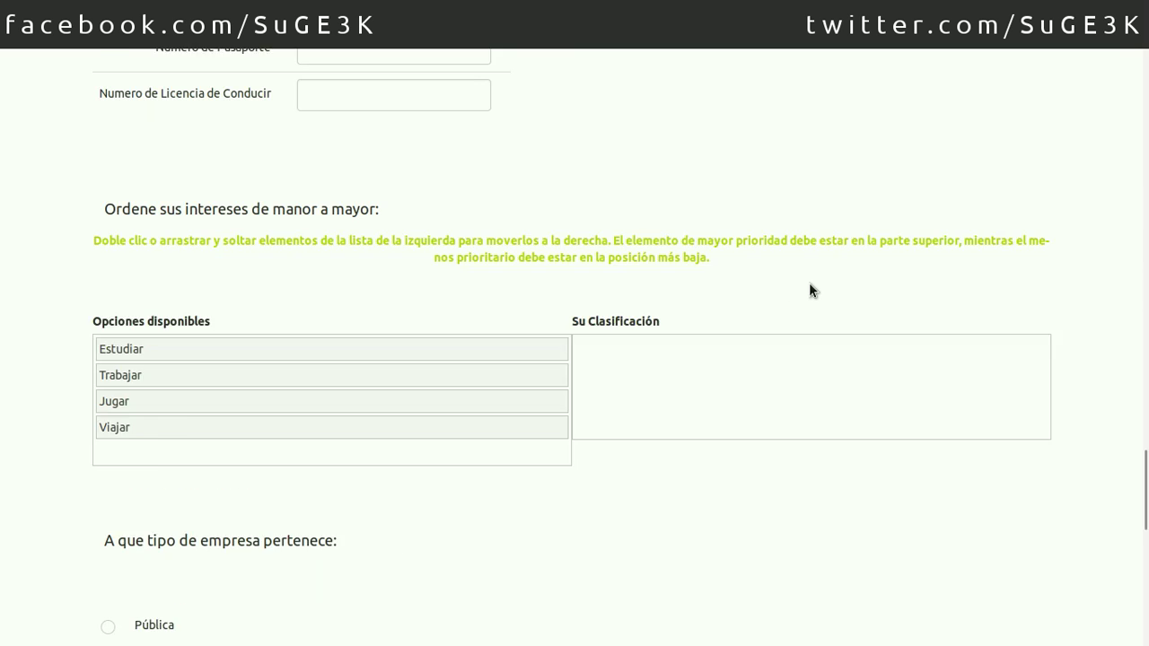
scroll(580, 272, "up", 5)
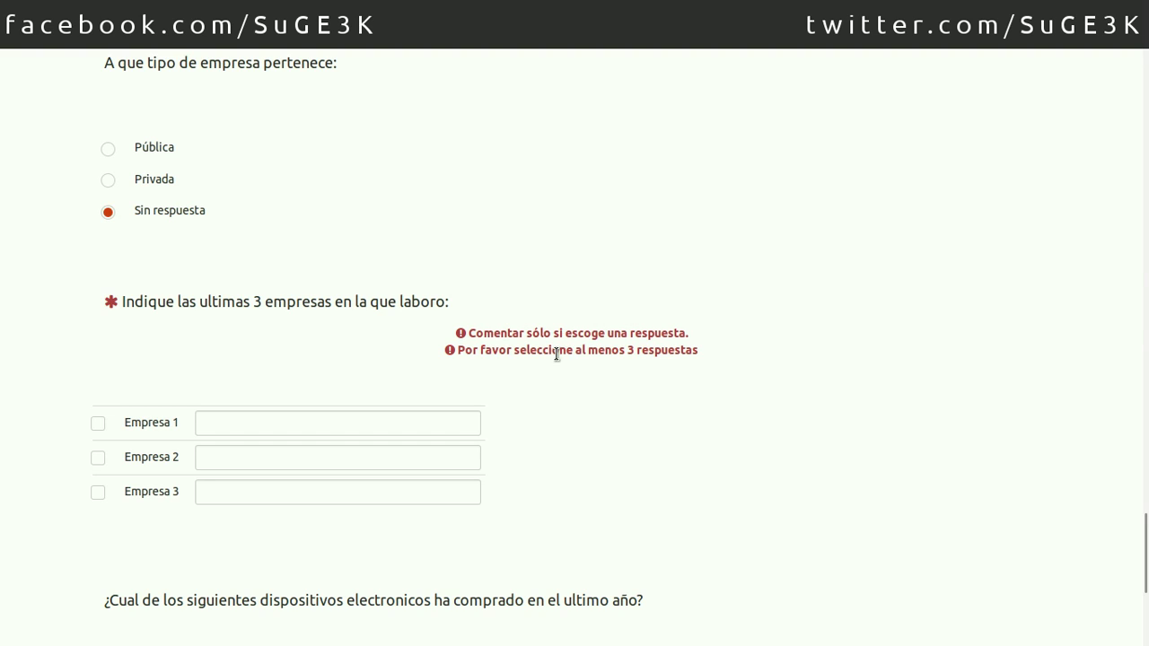
left_click(98, 424)
left_click(98, 492)
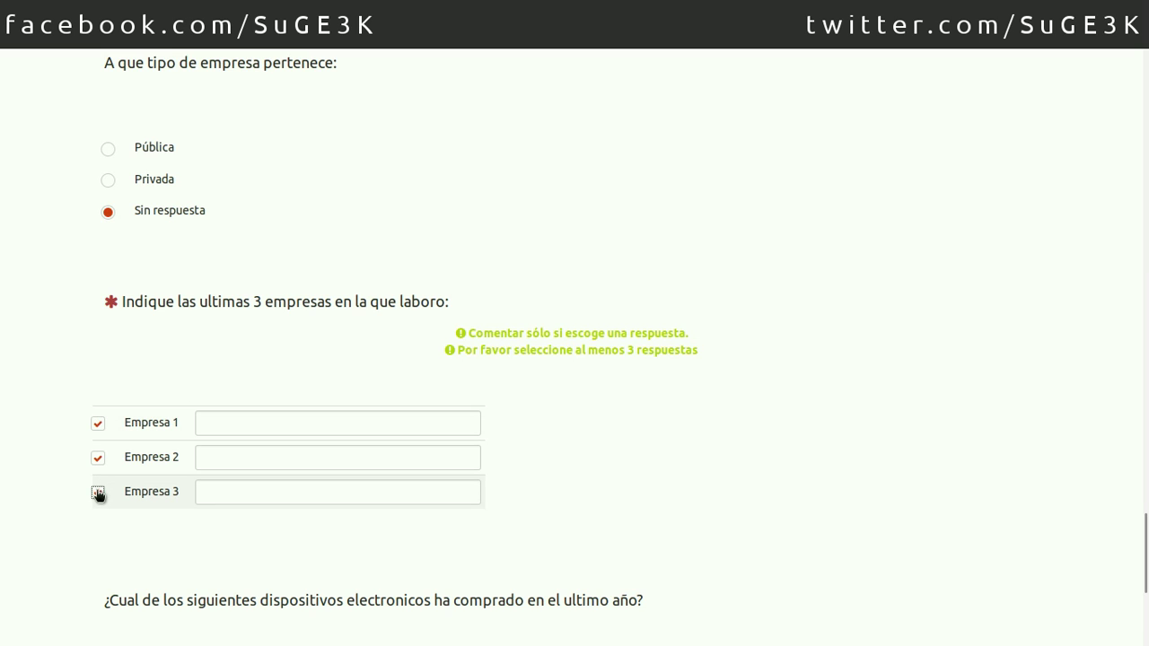
Test the comment fields of the three companies with "EMpresa 1", "Empresa 2" and "Empresa 3".
left_click(209, 420)
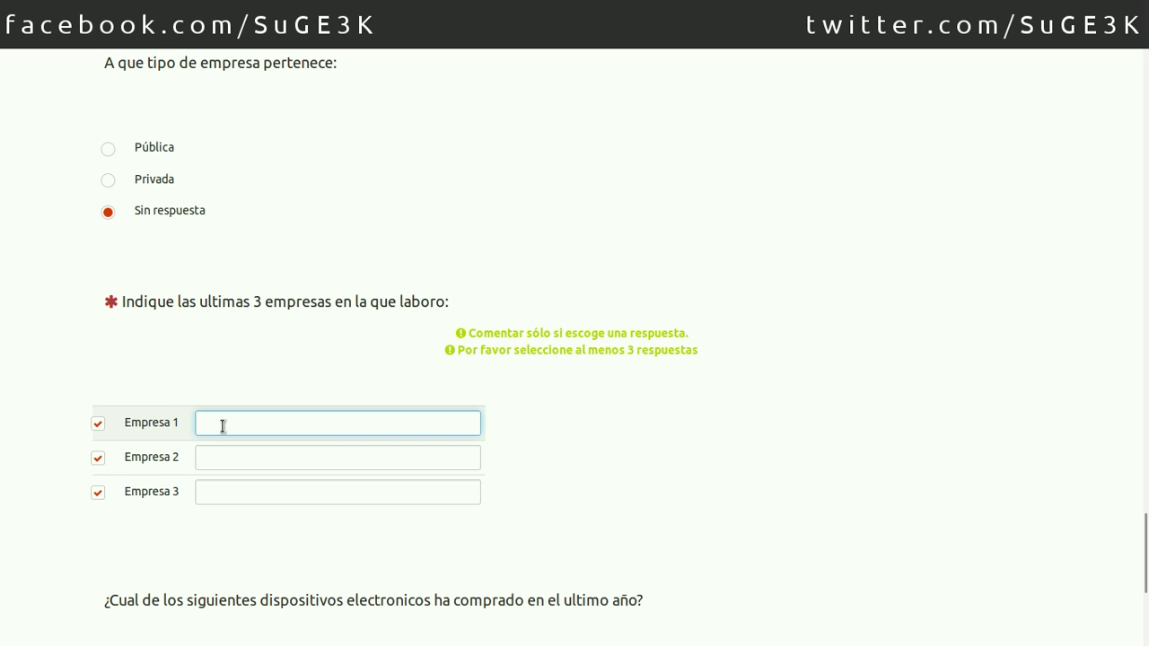
type("EMpresa 1")
key("Tab")
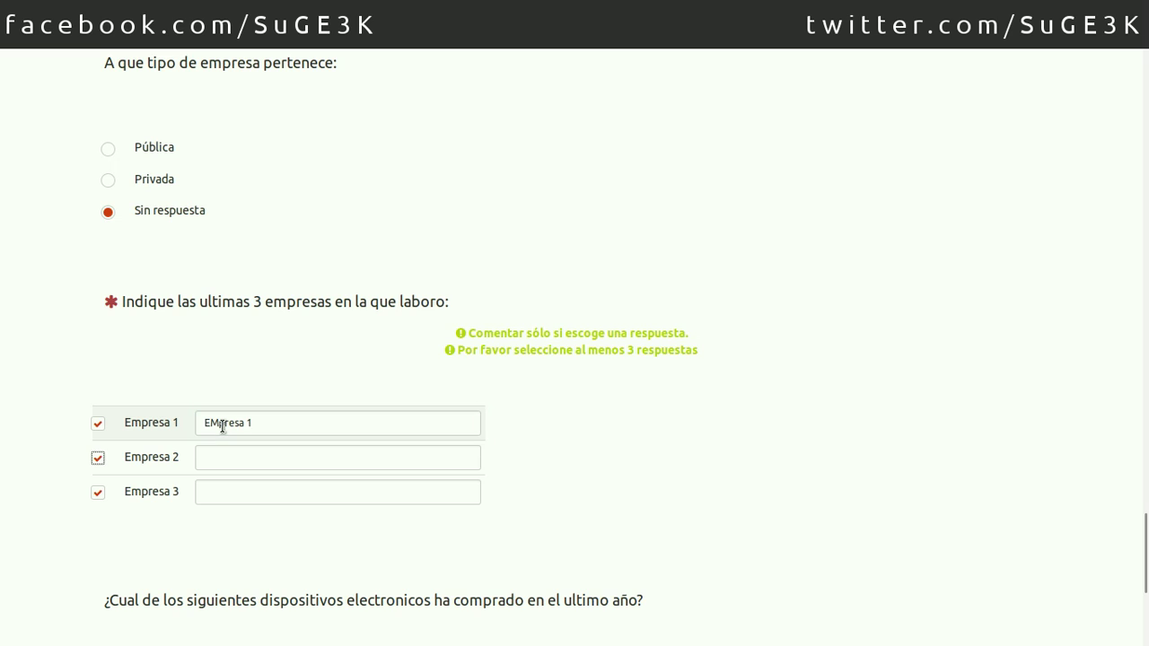
key("Tab")
type("Empresa 2")
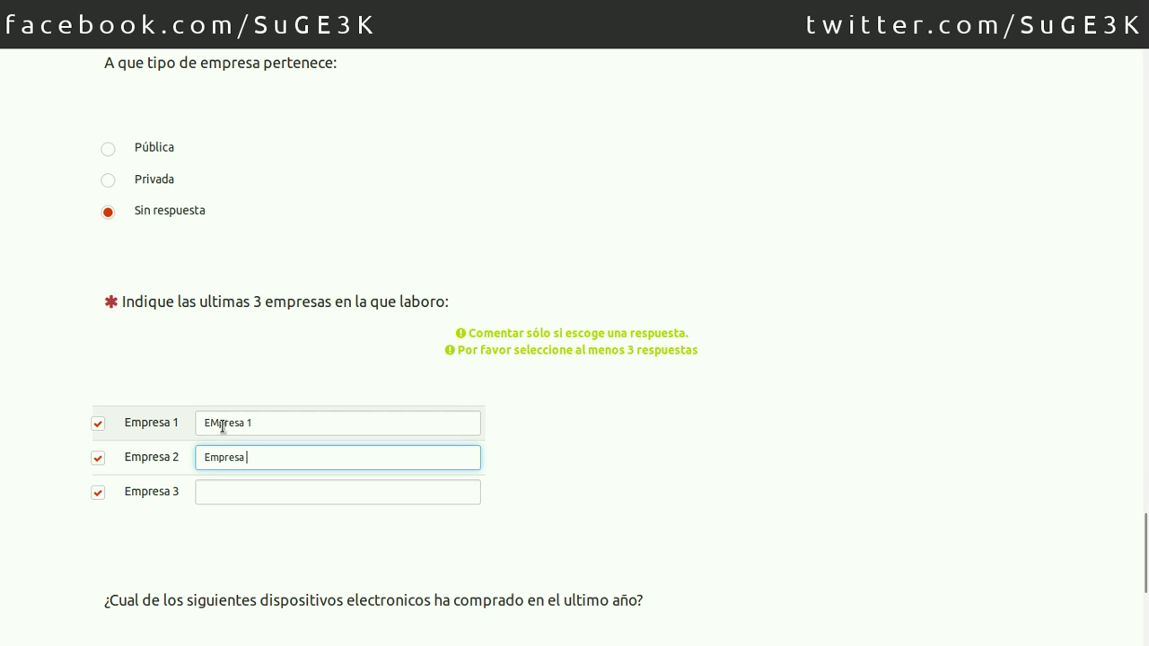
key("Tab")
key("Tab")
type("Empresa 3")
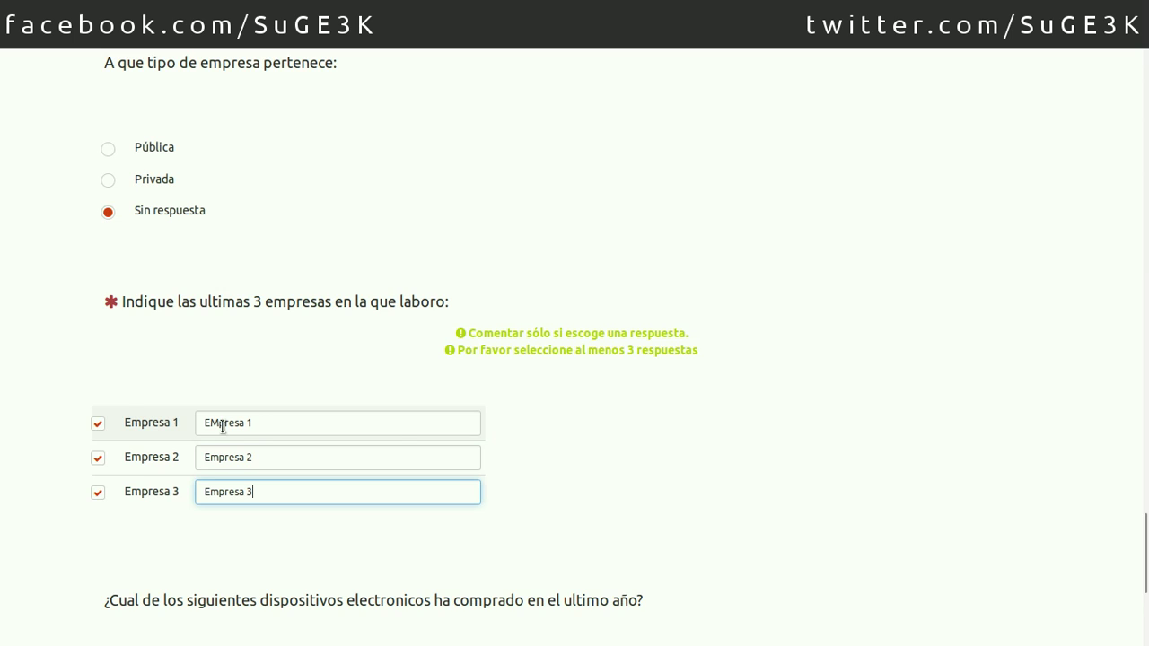
Examine how the electronic devices question and its answer choices appear in the section preview.
scroll(629, 418, "down", 2)
left_click(234, 278)
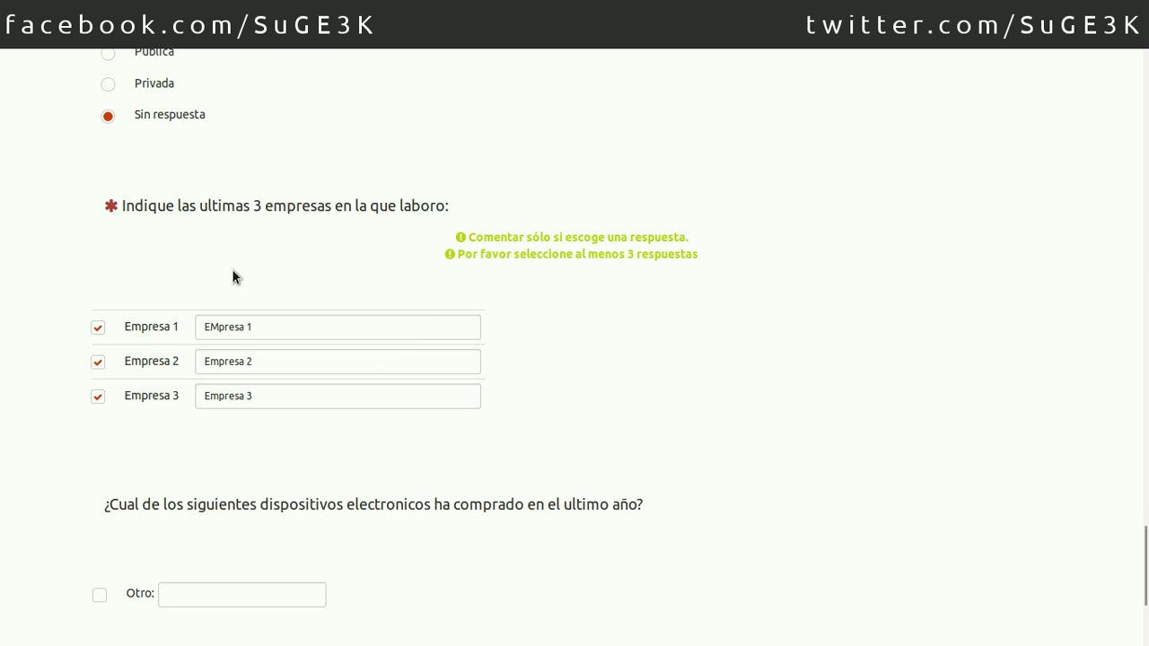
scroll(648, 368, "down", 3)
scroll(649, 368, "down", 1)
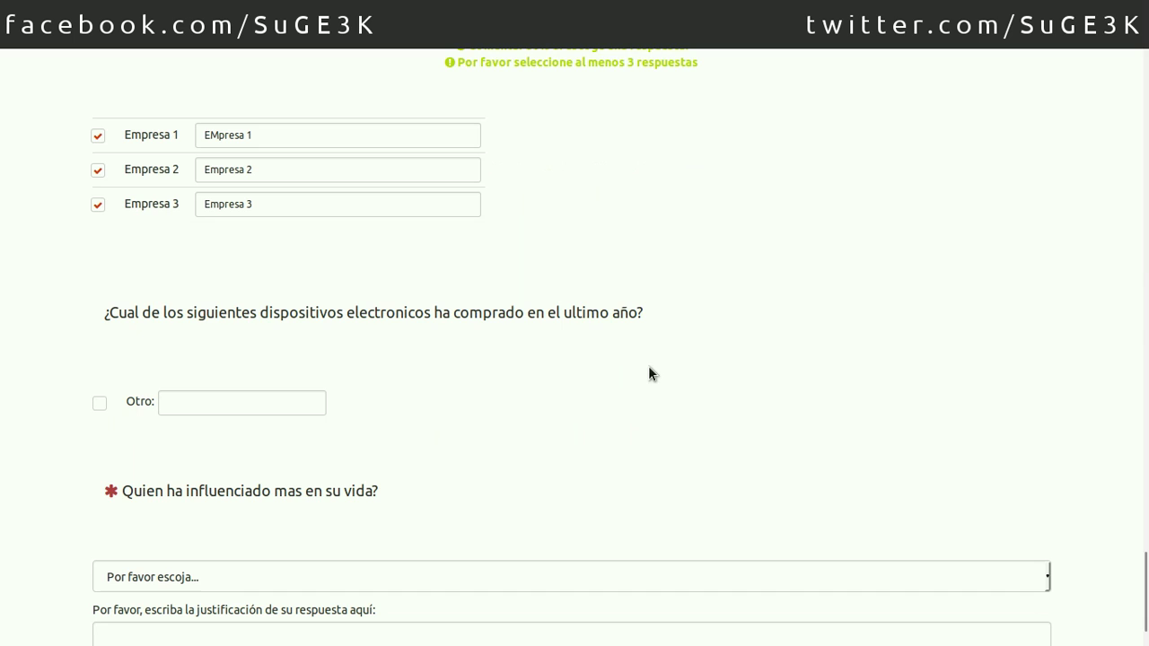
left_click_drag(307, 314, 658, 319)
left_click(647, 363)
triple_click(122, 361)
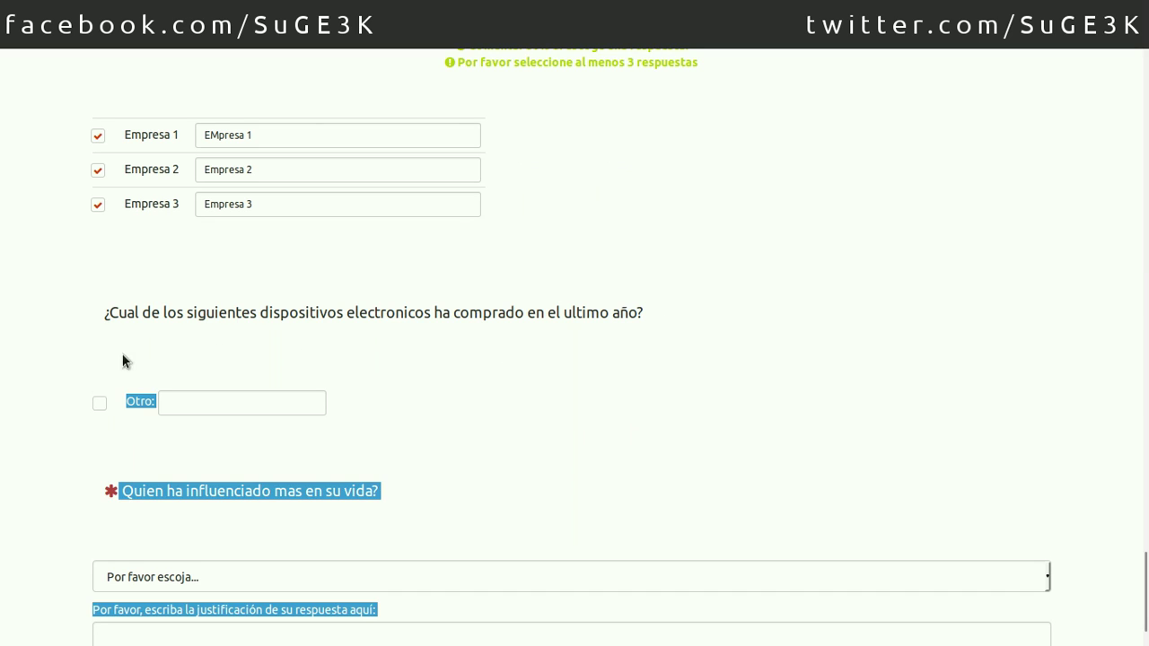
left_click(257, 367)
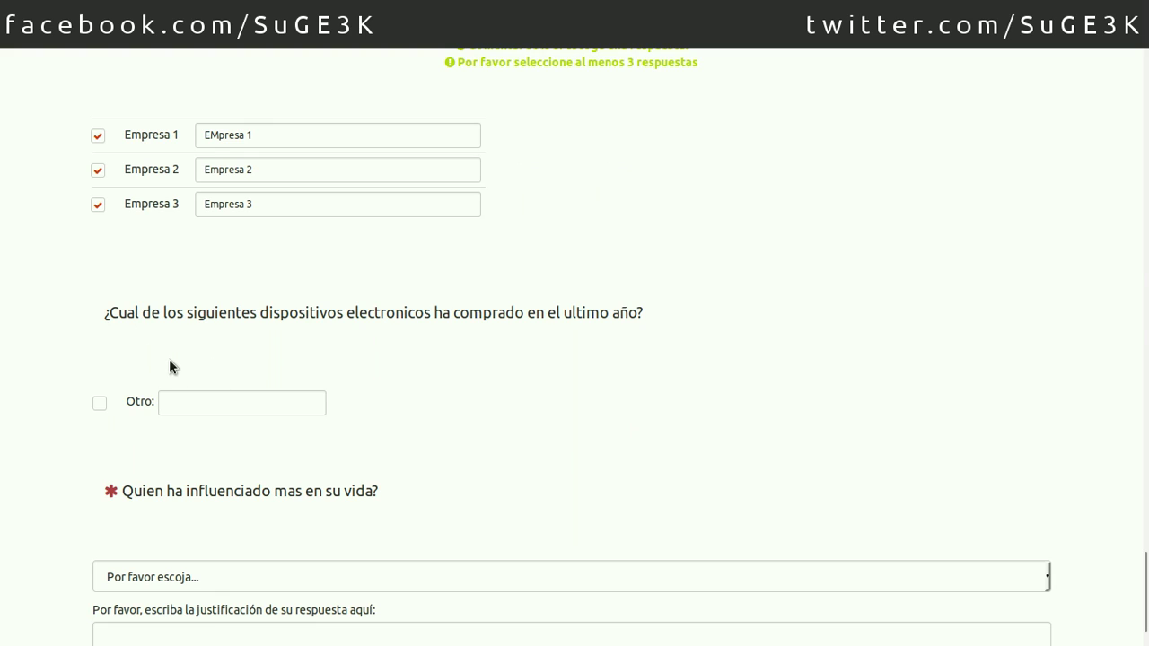
scroll(454, 413, "down", 2)
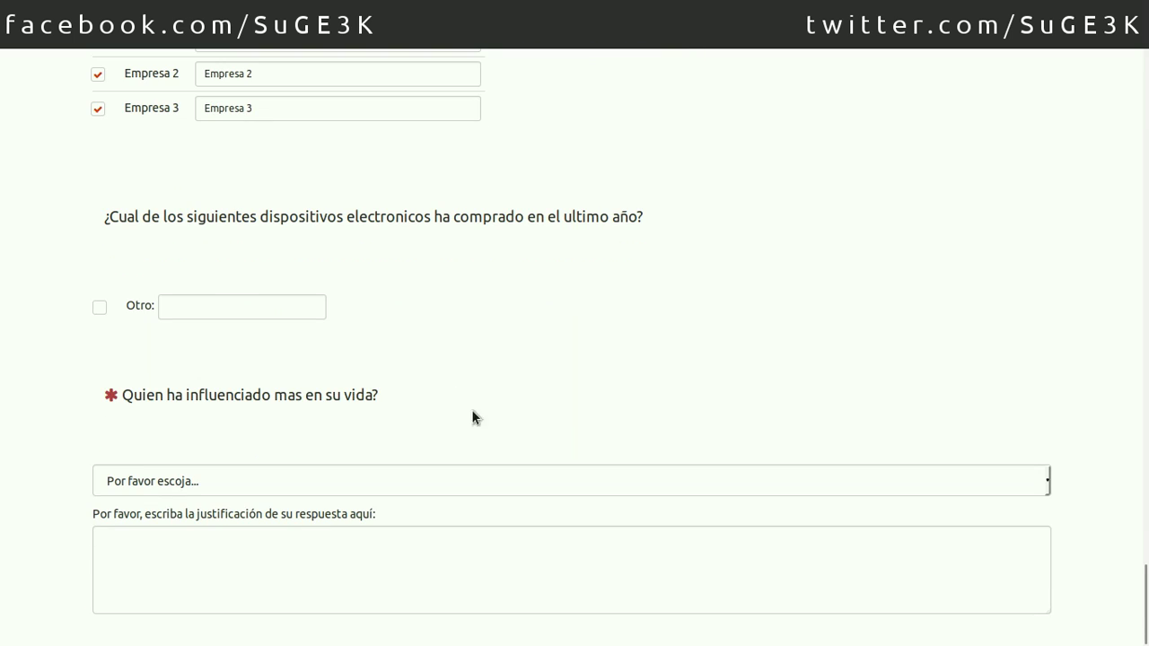
Test the life influence question's dropdown with La Television, La Radio, Mi Familia and El Internet, and check its justification field.
left_click(217, 489)
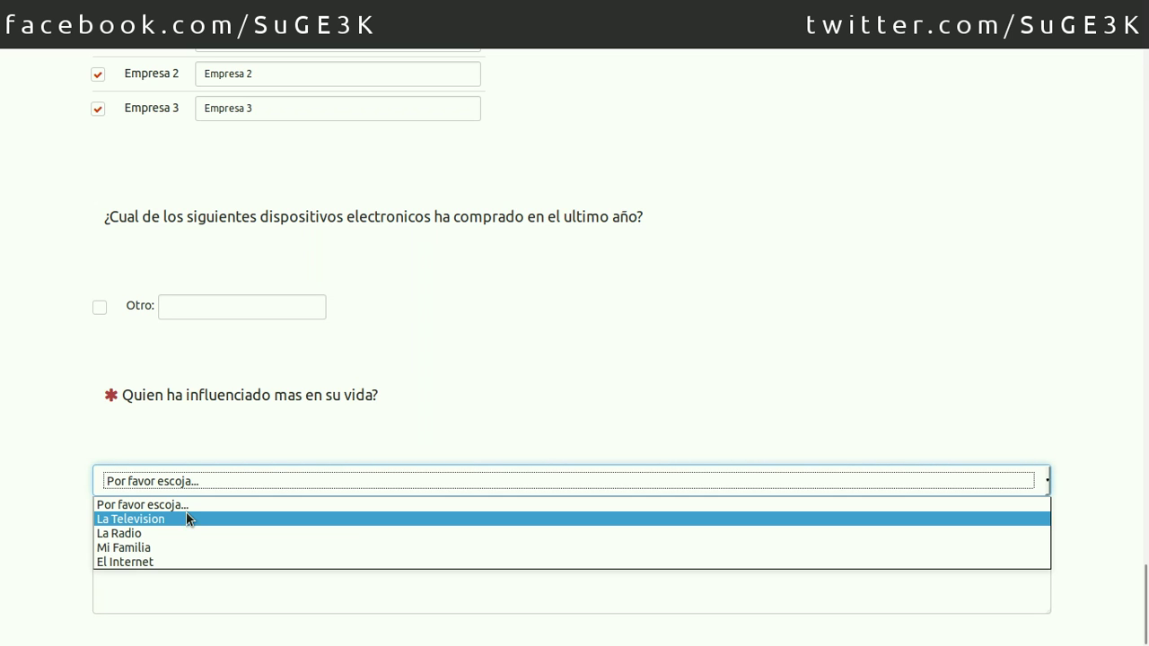
left_click(185, 519)
left_click(201, 489)
left_click(179, 533)
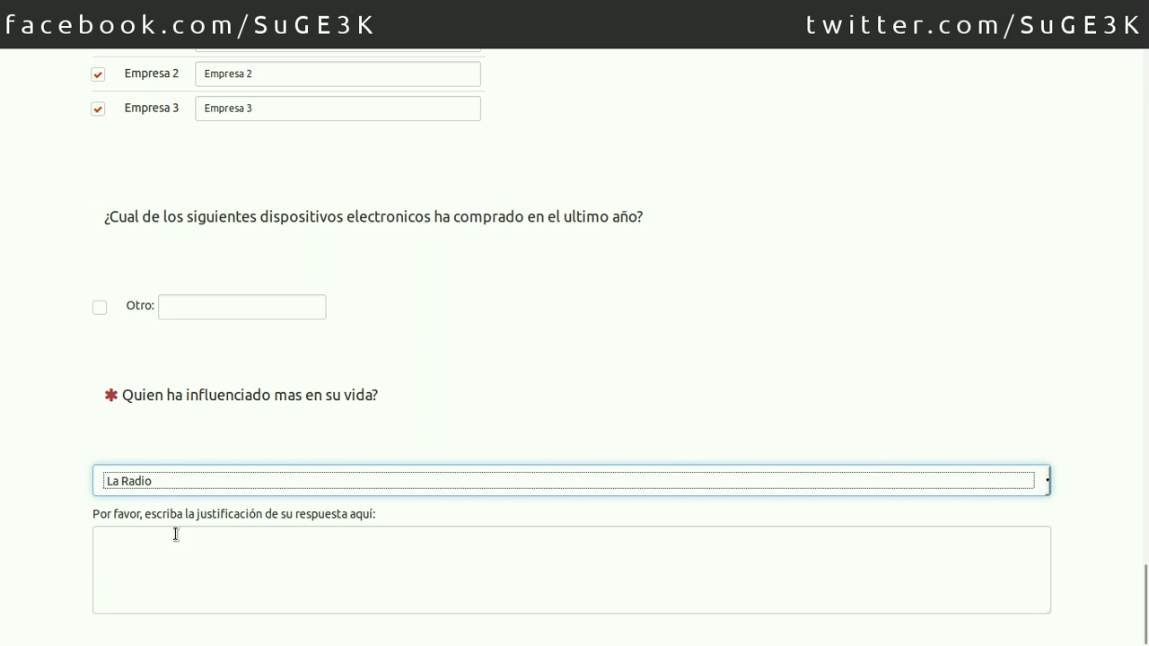
left_click(220, 482)
left_click(162, 545)
left_click(225, 489)
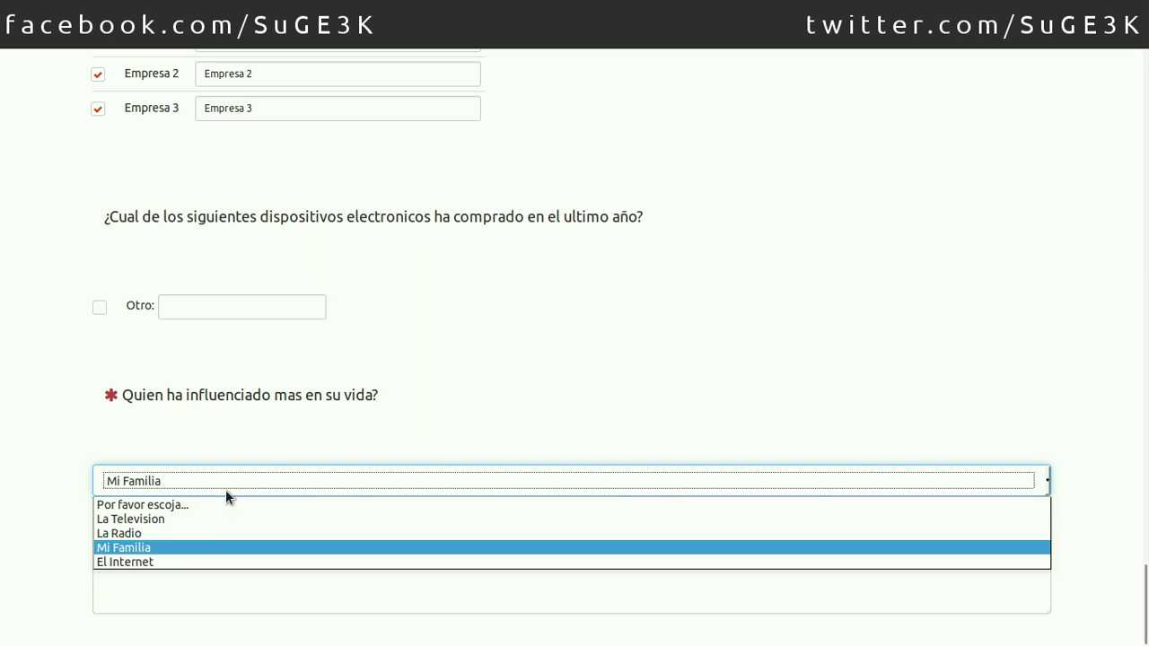
left_click(169, 560)
left_click(263, 563)
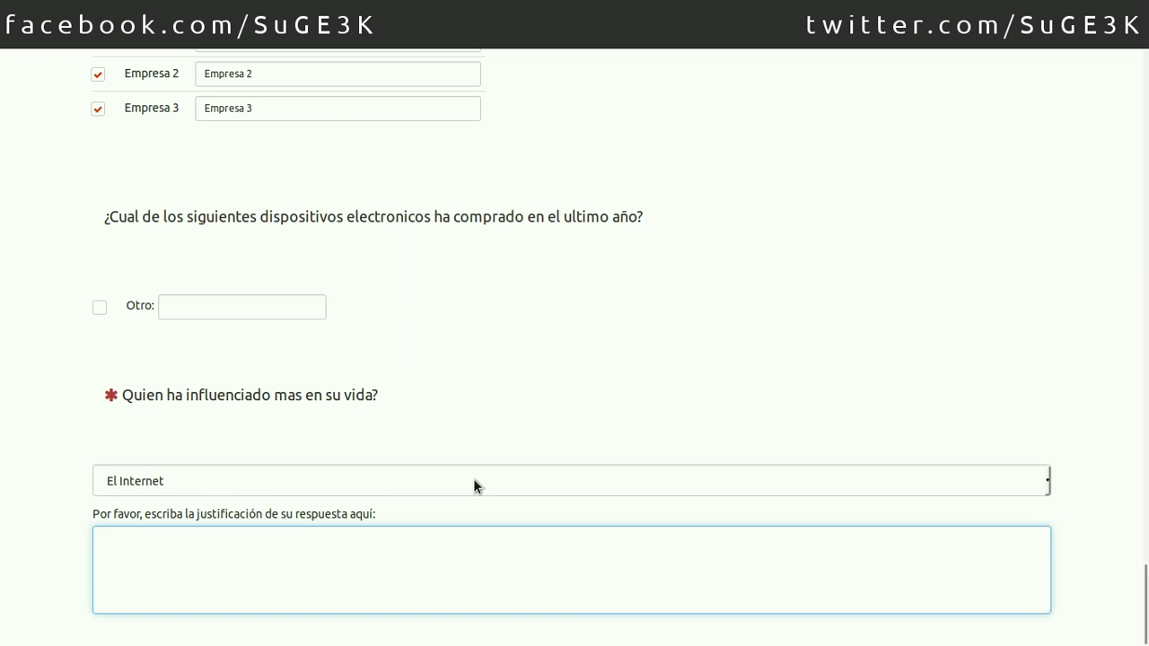
left_click_drag(90, 205, 299, 237)
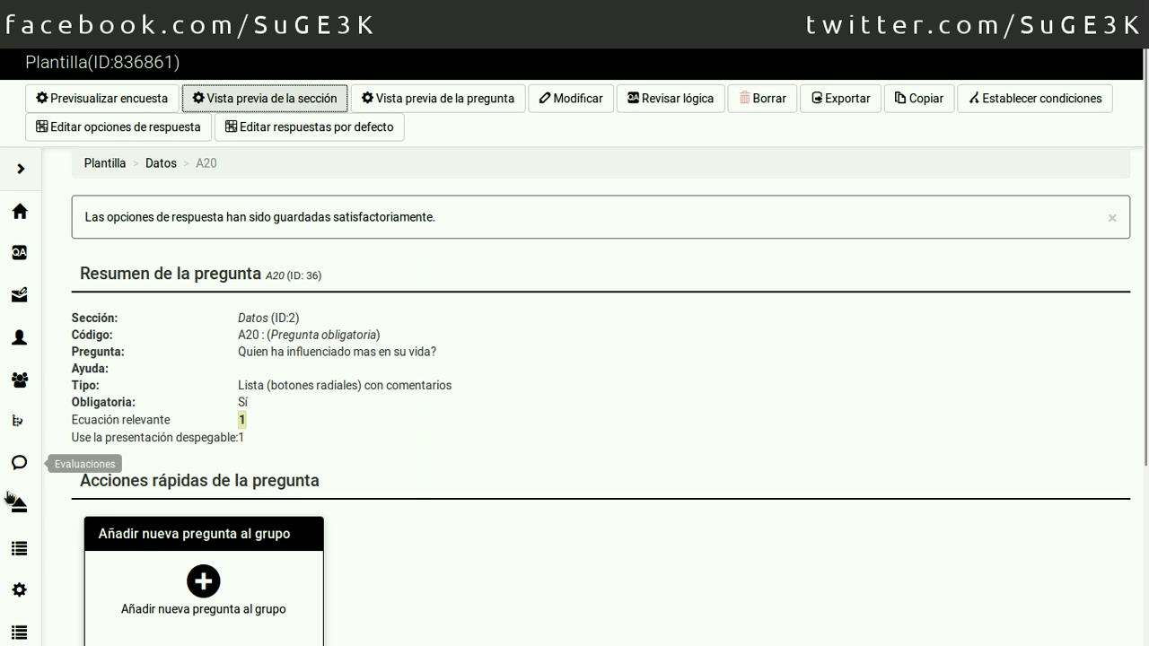
Open the subquestion editor of question A19 about electronic devices from the survey's question list.
left_click(18, 548)
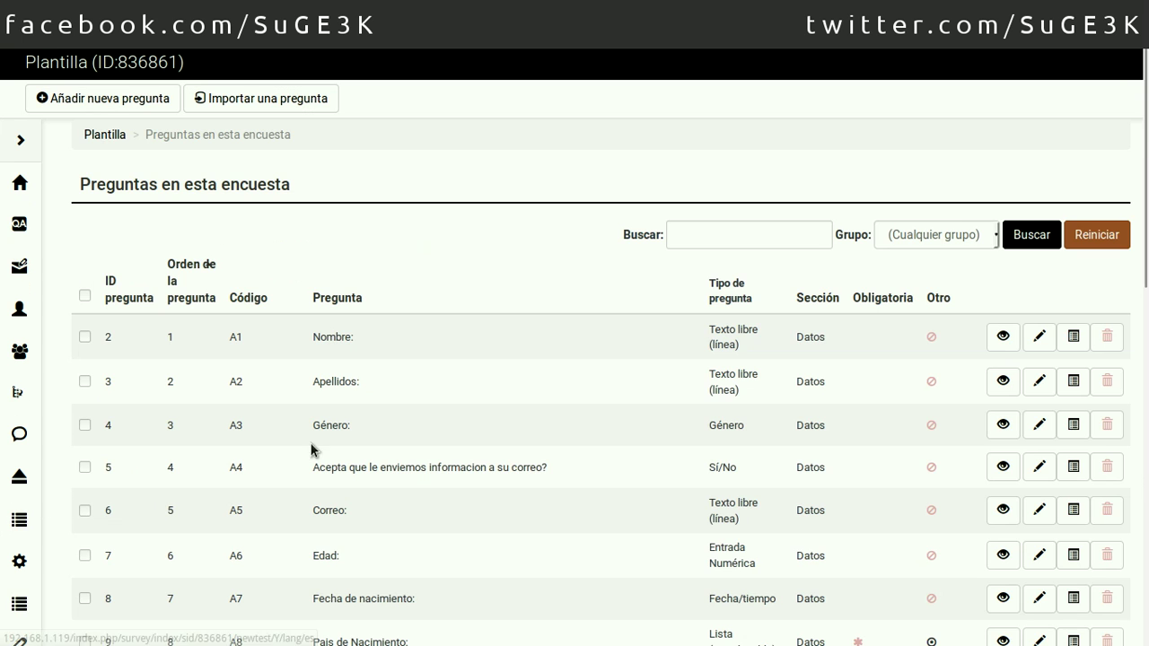
scroll(598, 394, "down", 4)
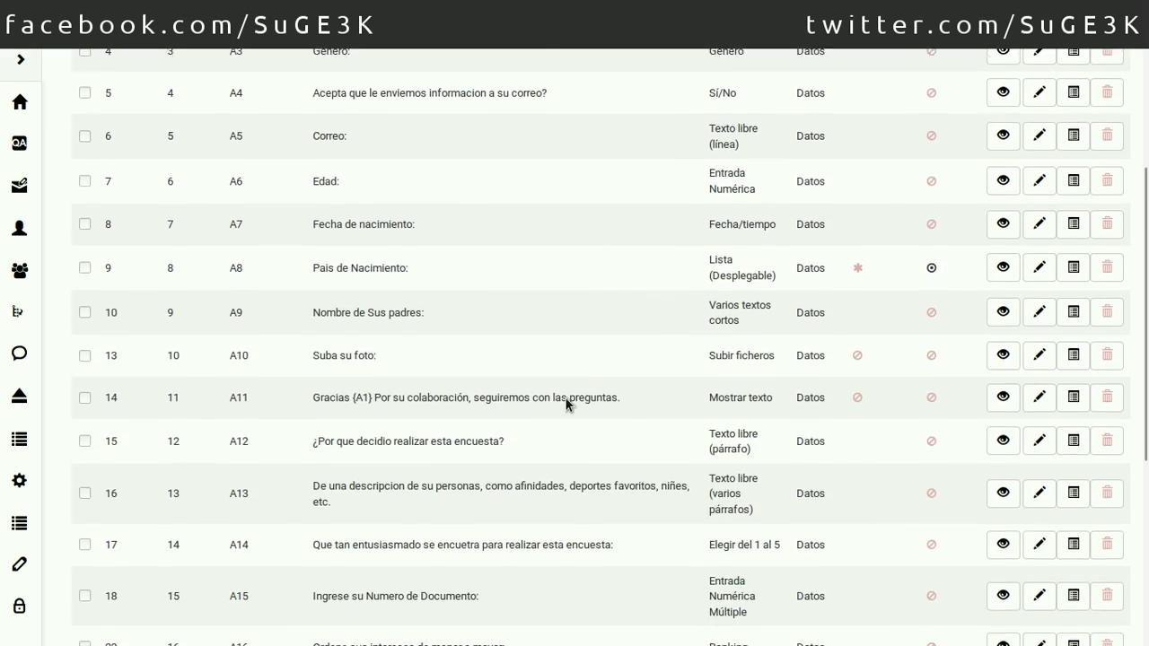
scroll(566, 404, "down", 4)
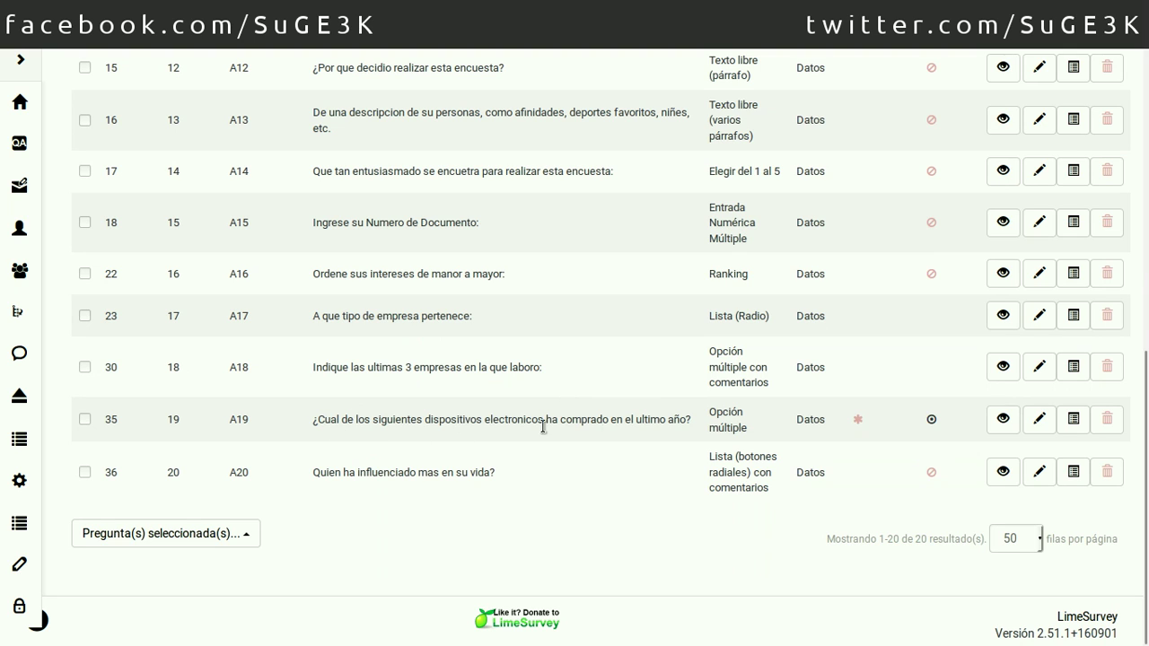
left_click(1032, 423)
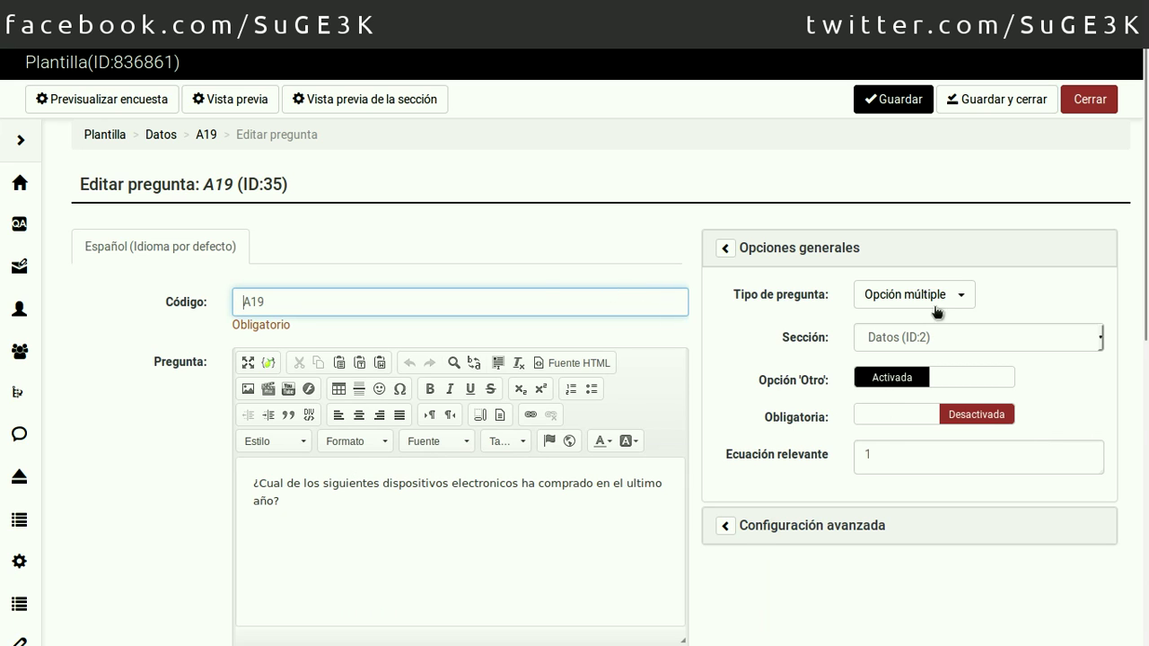
left_click(1083, 108)
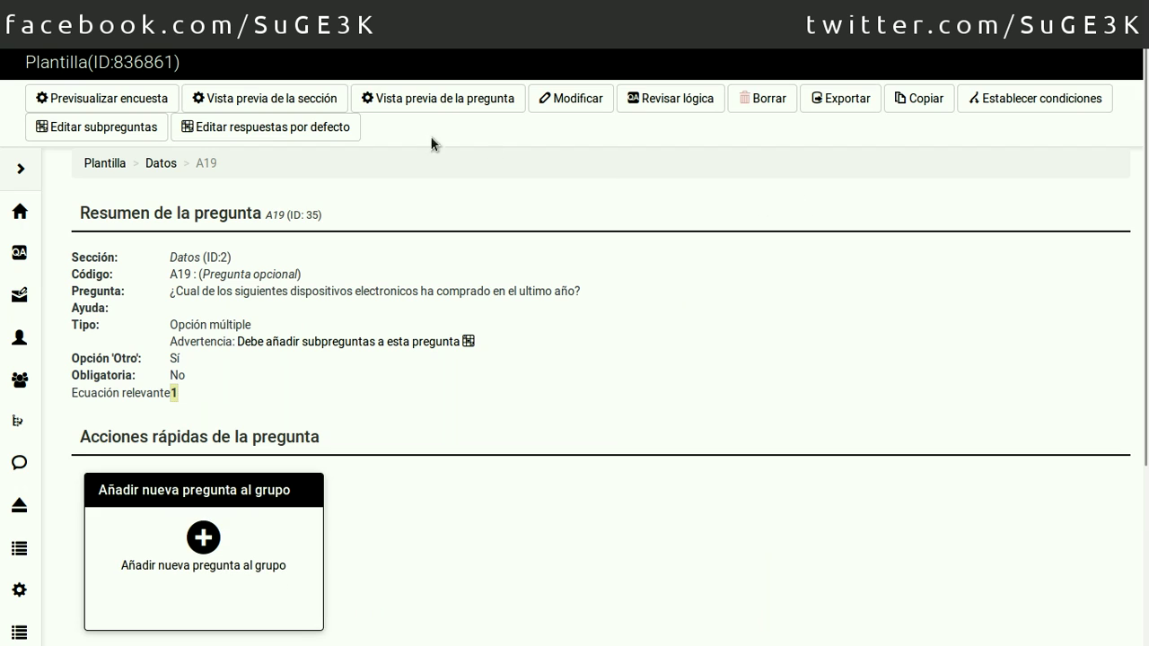
left_click(68, 127)
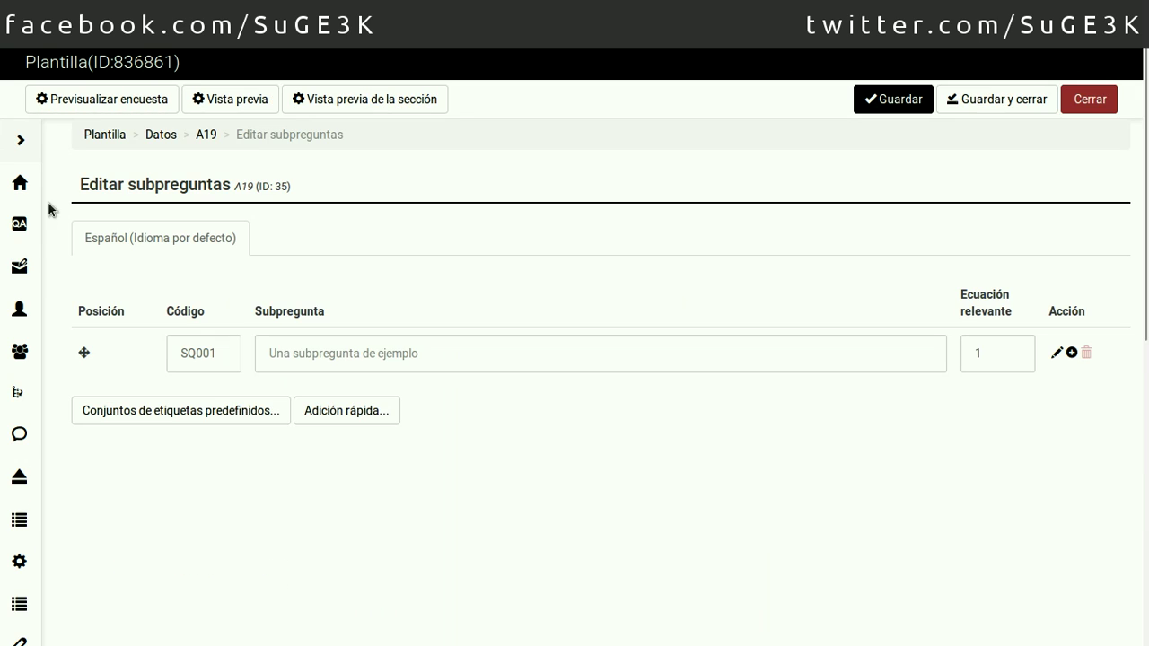
Enter Portatil, Telefono Inteligente and Computador de Escritorio as separate lines in the quick addition of A19's subquestions.
left_click(382, 412)
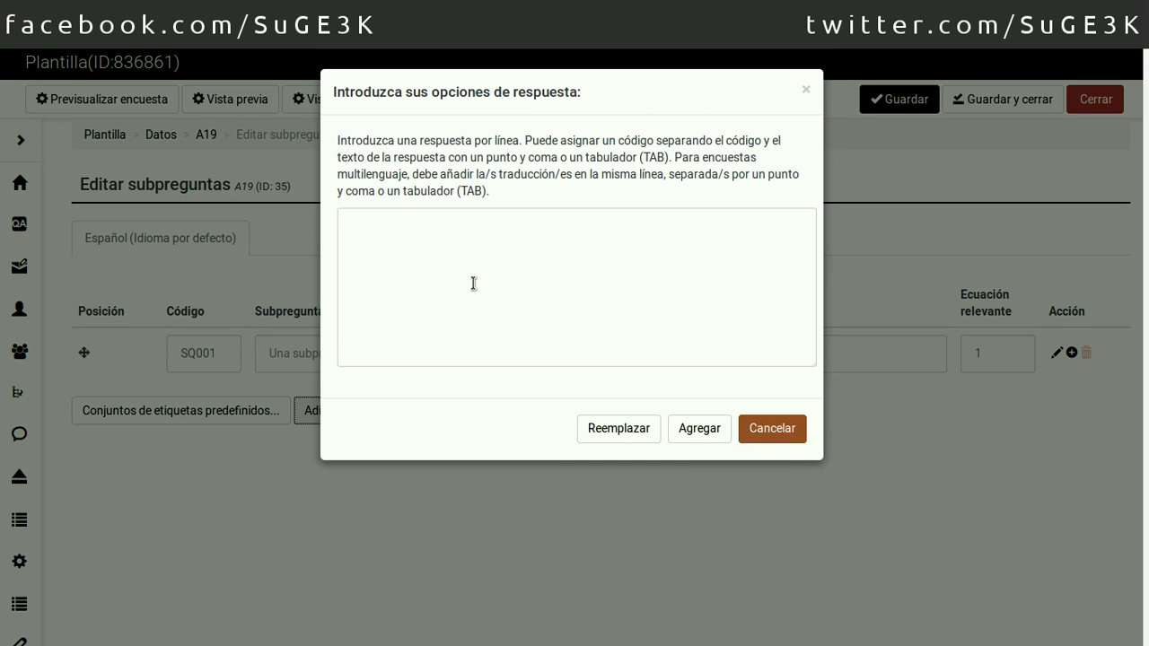
left_click(464, 283)
type("o")
key("BackSpace")
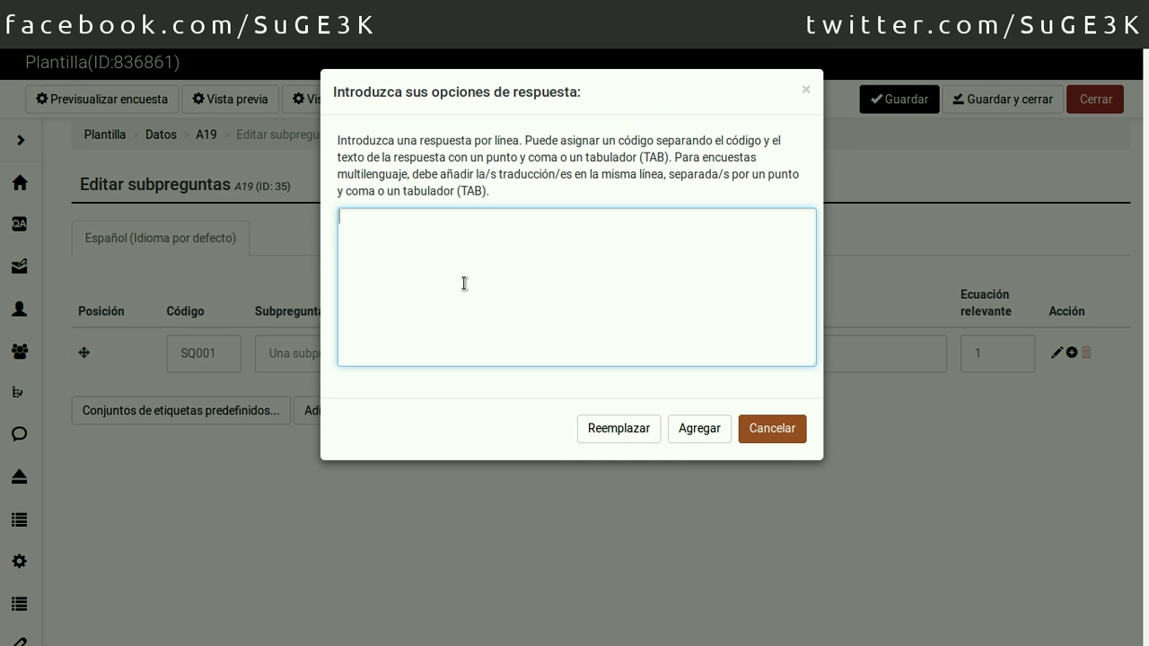
type("Portatil")
key("Return")
type("Telefono Inteligente")
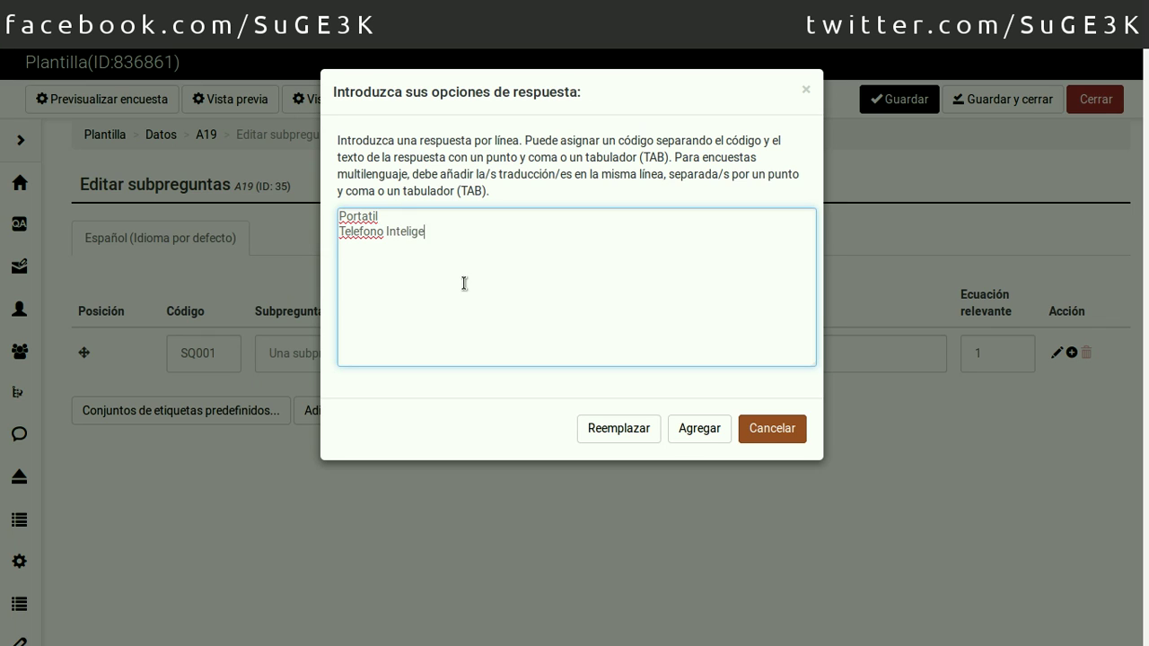
key("Return")
type("Computador de Escri")
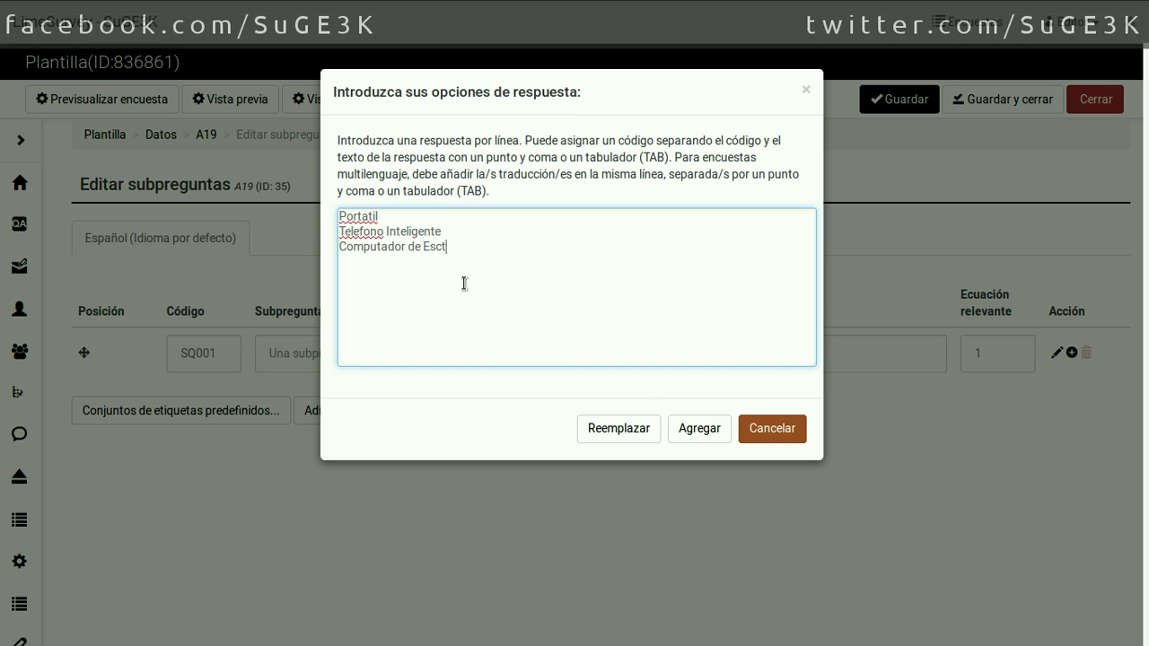
type("torio")
key("Return")
Add the lines TV and Tablet, replace the sample subquestion with the entered list, and save and close the subquestions.
type("T")
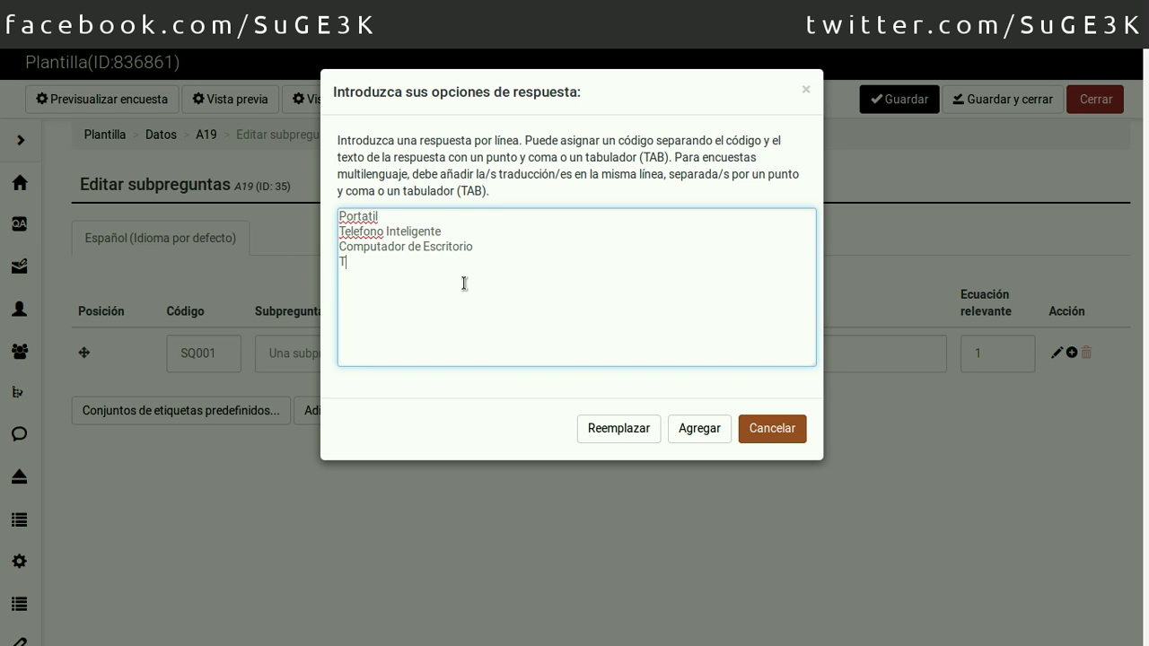
type("V")
key("Return")
type("TAb")
key("BackSpace")
key("BackSpace")
type("ablet")
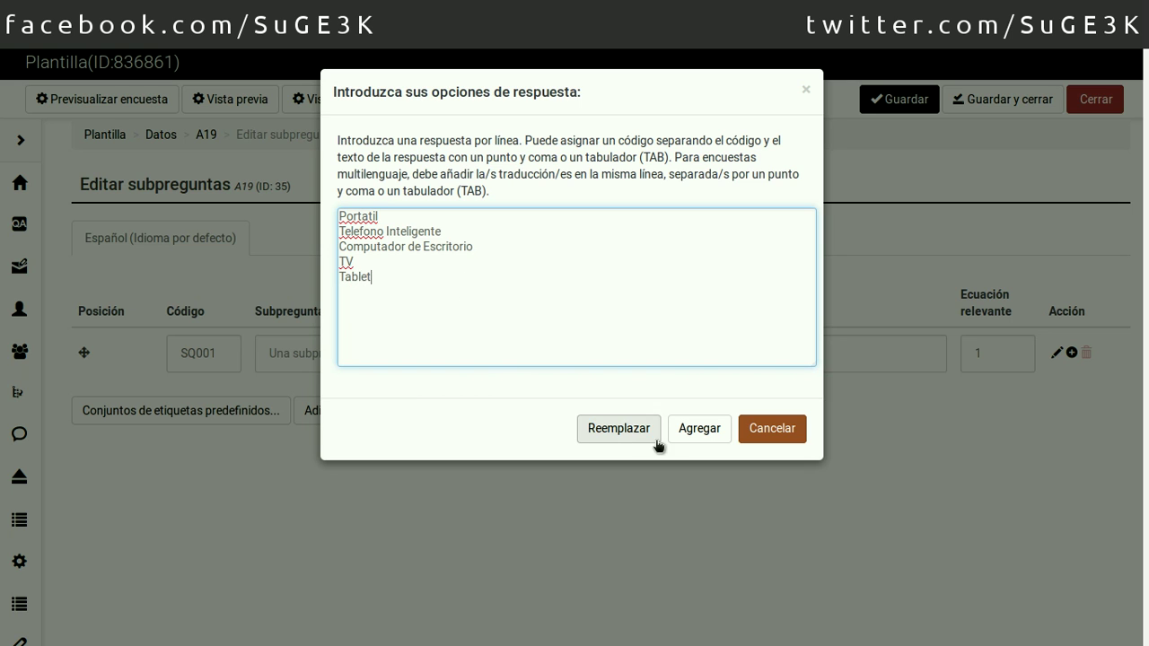
left_click(655, 440)
left_click(986, 105)
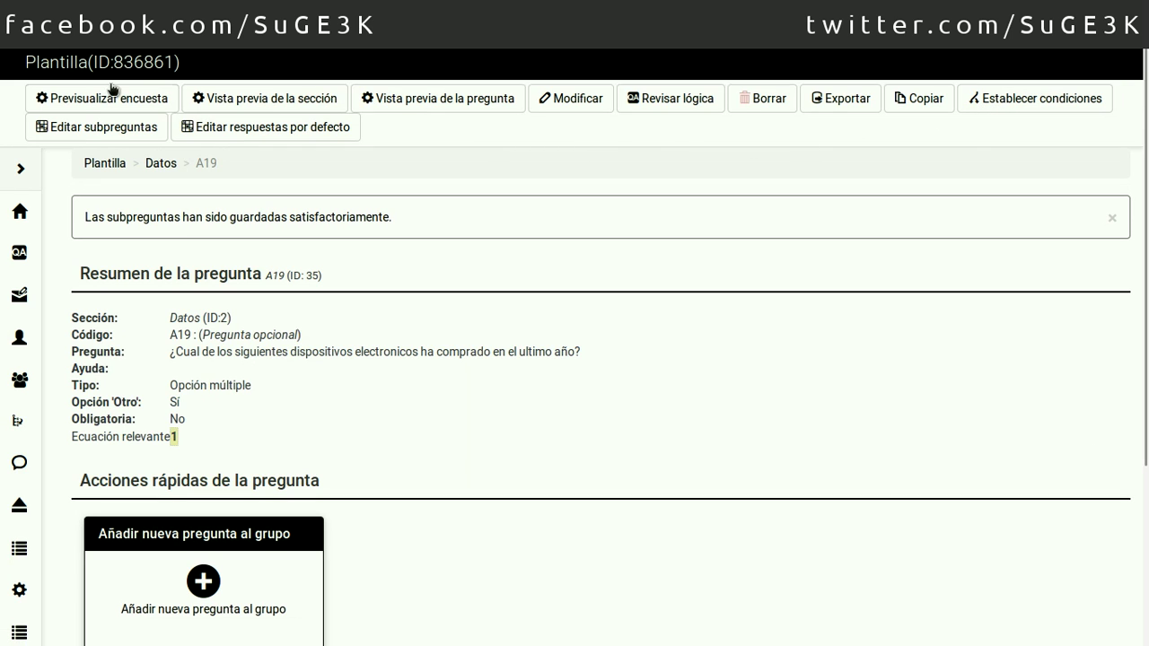
Preview the question section and check Portatil, Telefono Inteligente, Computador de Escritorio, TV and Tablet in the electronic devices question.
left_click(201, 100)
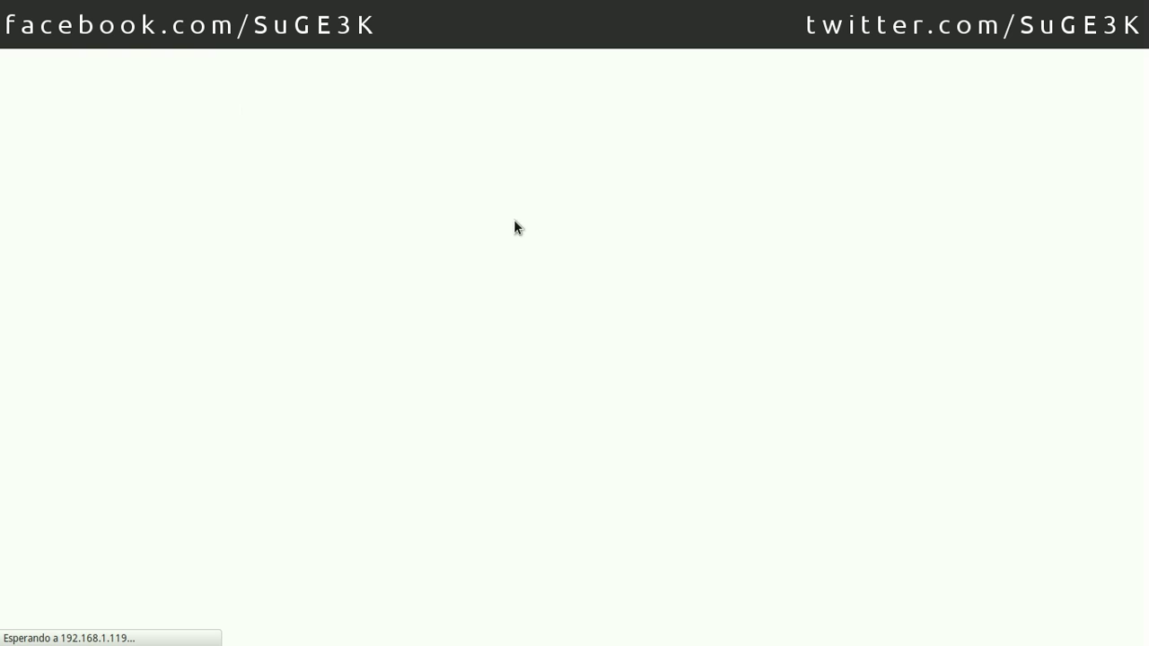
scroll(515, 226, "down", 15)
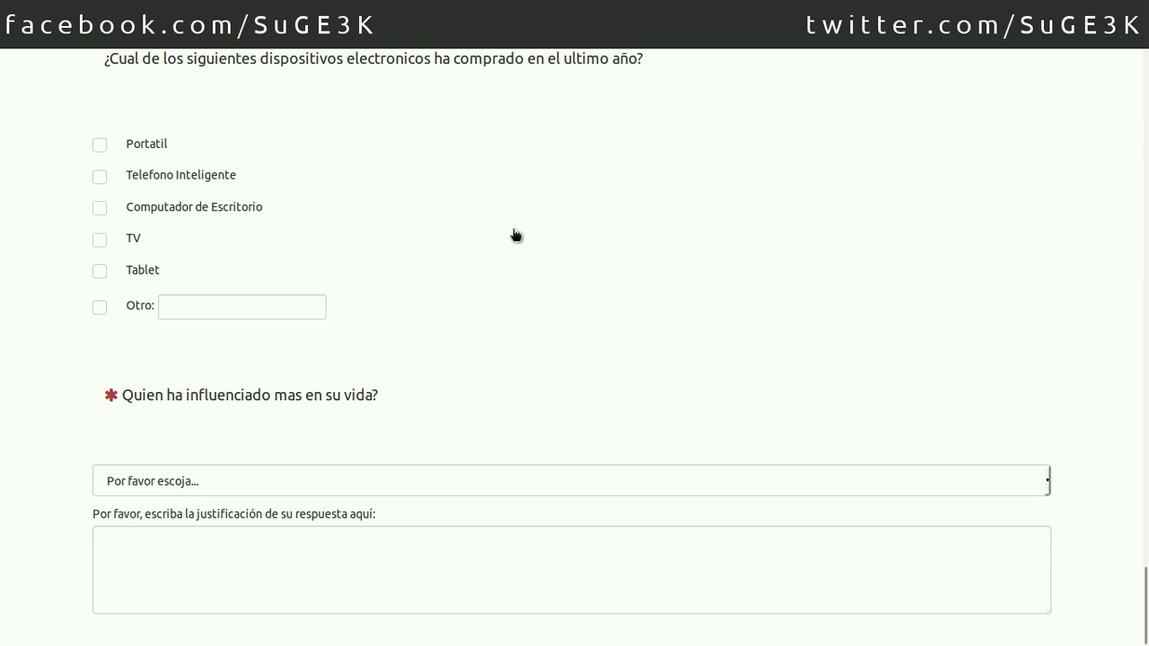
scroll(515, 235, "up", 1)
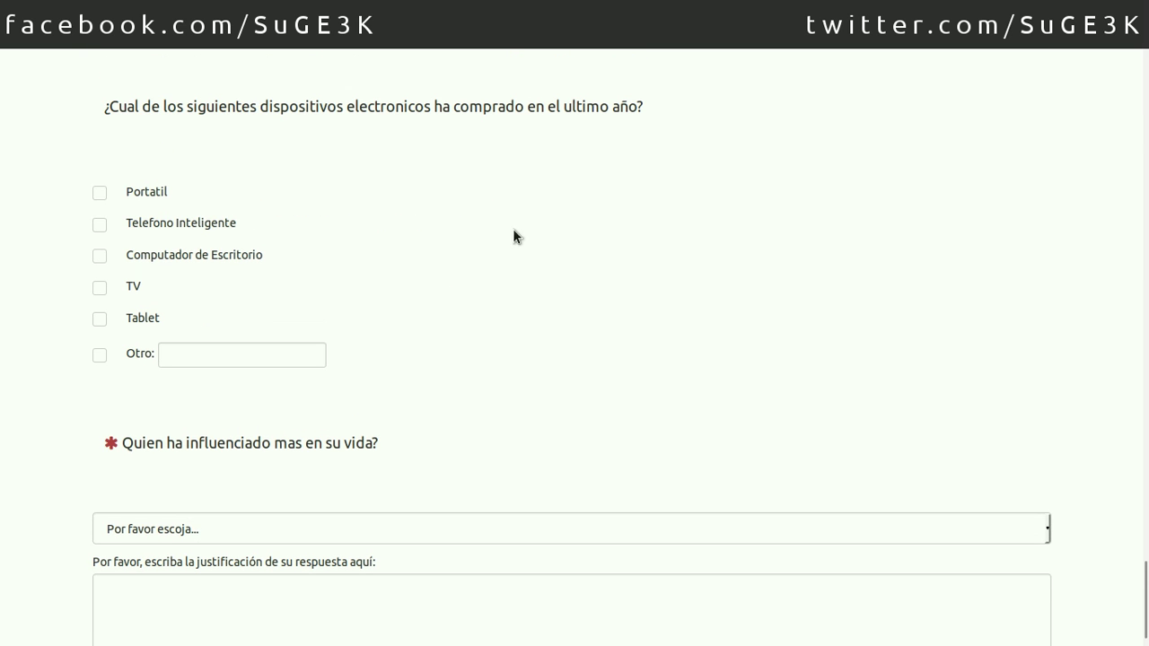
left_click(100, 193)
left_click(99, 225)
left_click(99, 255)
left_click(99, 287)
left_click(100, 318)
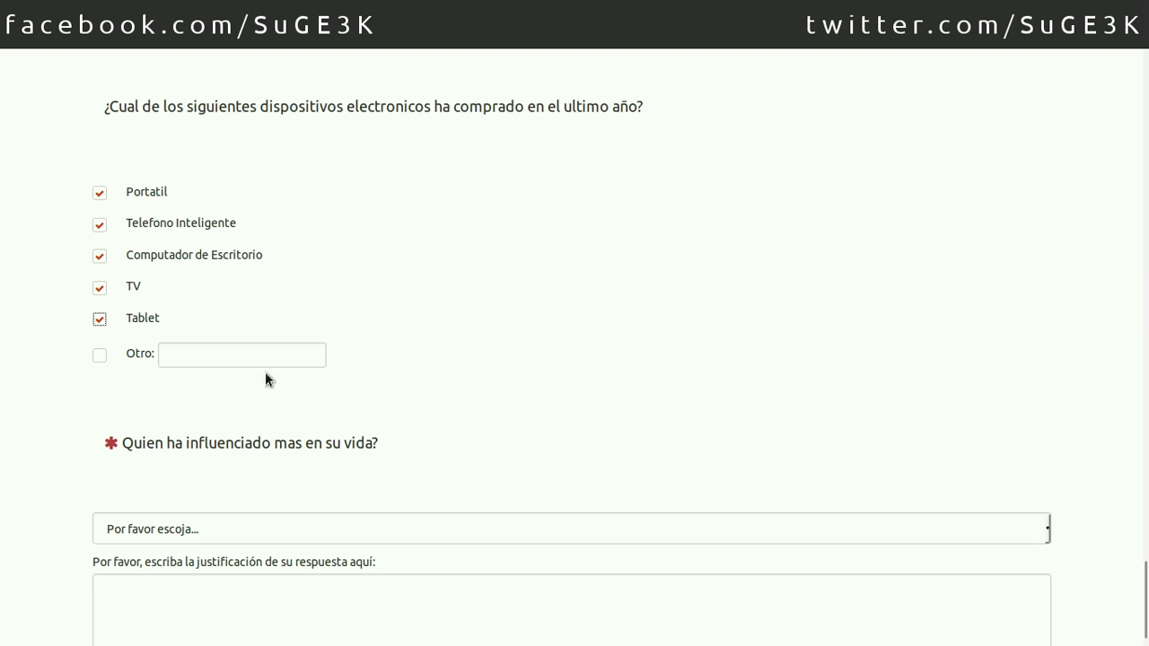